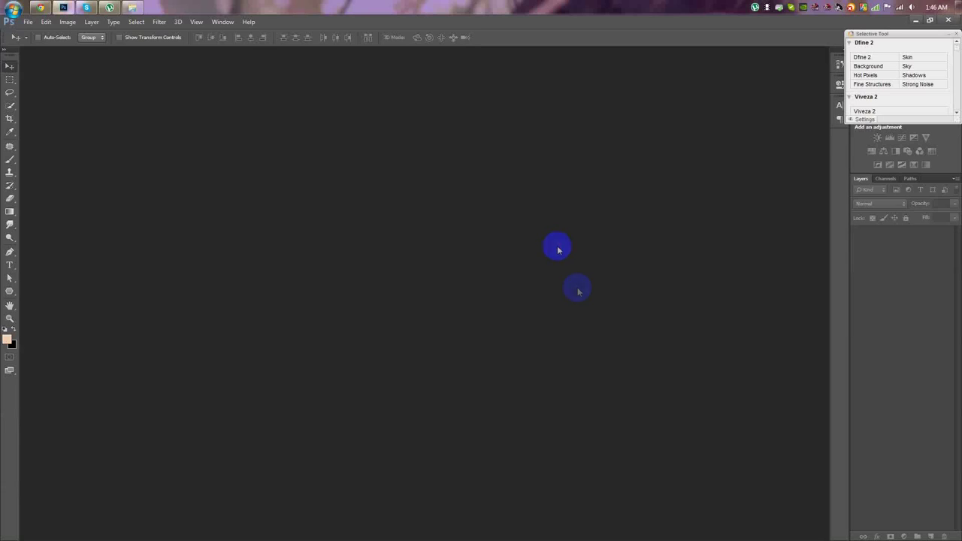
Create a new blank 1920×1080 document
{"action": "left_click", "coordinate": [28, 22]}
{"action": "left_click", "coordinate": [30, 26]}
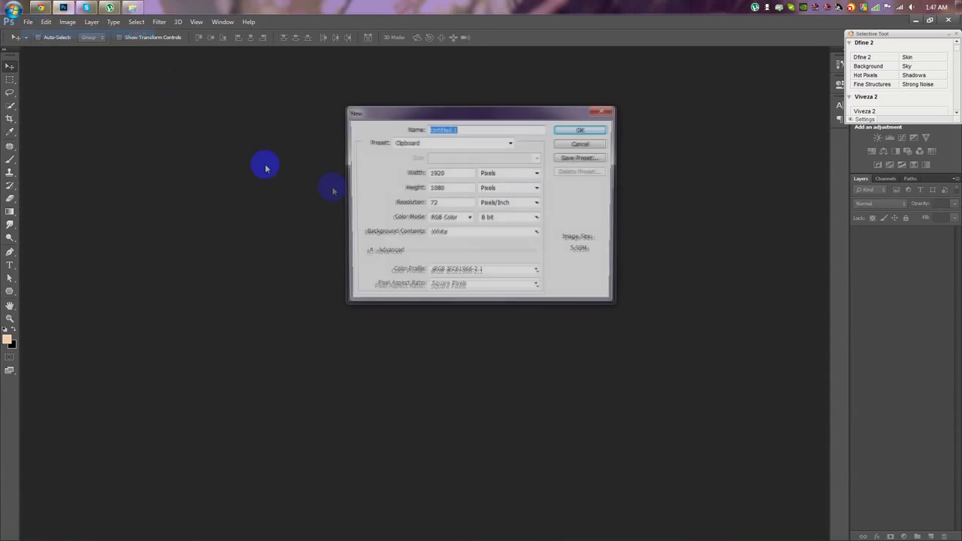
{"action": "key", "text": "Tab"}
{"action": "key", "text": "Tab"}
{"action": "key", "text": "Tab"}
{"action": "left_click", "coordinate": [582, 129]}
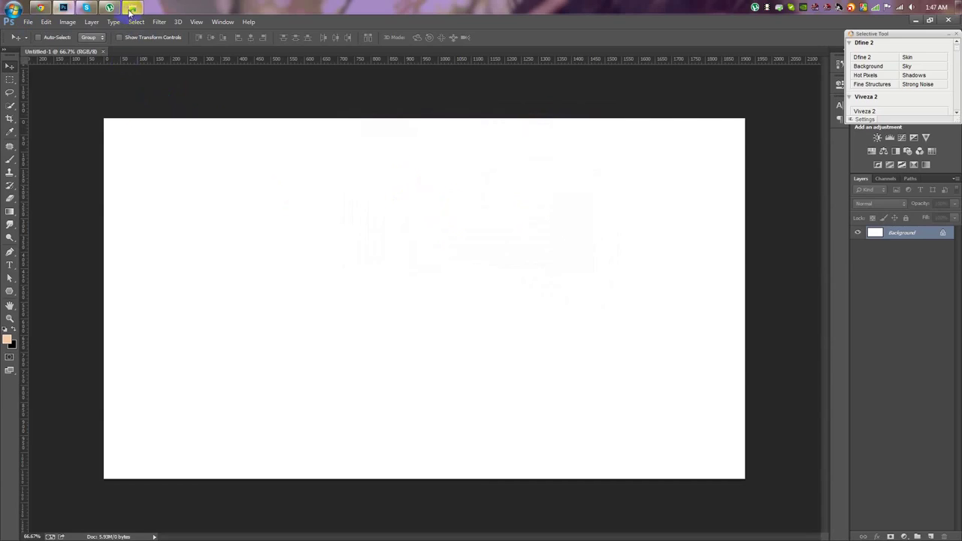
Open the cut-out portrait PNG.png from the photoshoot folder as a second document
{"action": "left_click", "coordinate": [130, 9]}
{"action": "scroll", "coordinate": [225, 338], "scroll_direction": "up", "scroll_amount": 1}
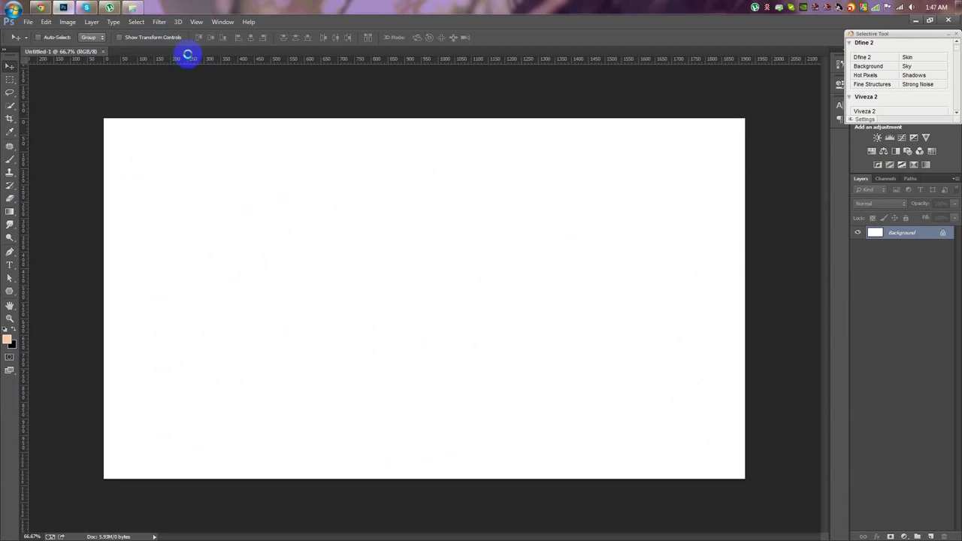
{"action": "left_click_drag", "start_coordinate": [66, 6], "coordinate": [203, 75]}
{"action": "left_click", "coordinate": [66, 21]}
{"action": "mouse_move", "coordinate": [82, 48]}
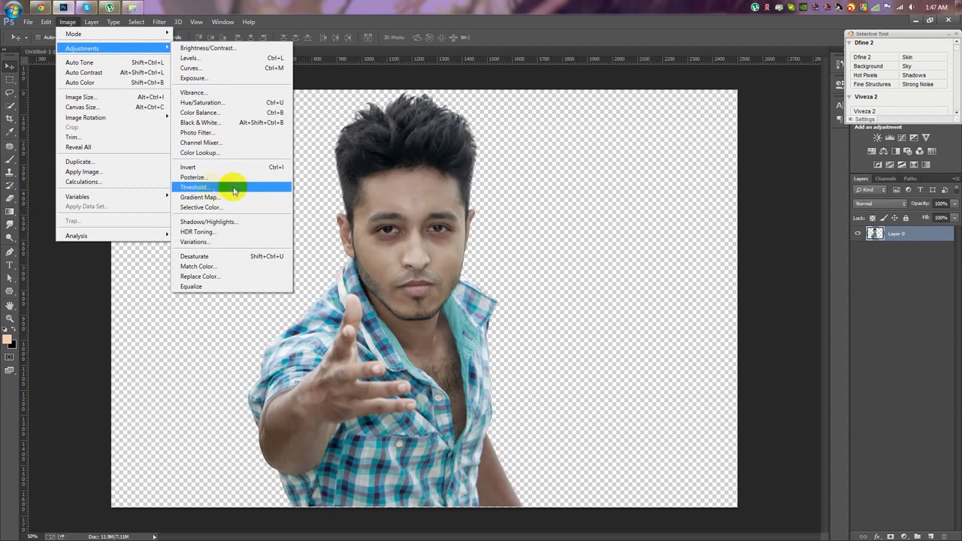
Apply a Threshold adjustment of about 100 to make the portrait stark black and white
{"action": "left_click", "coordinate": [193, 187]}
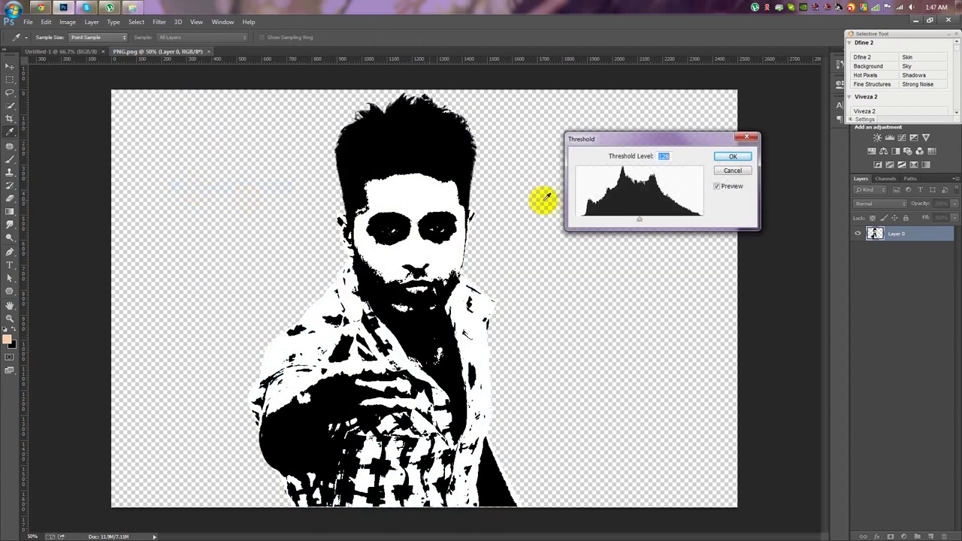
{"action": "left_click_drag", "start_coordinate": [639, 222], "coordinate": [621, 220]}
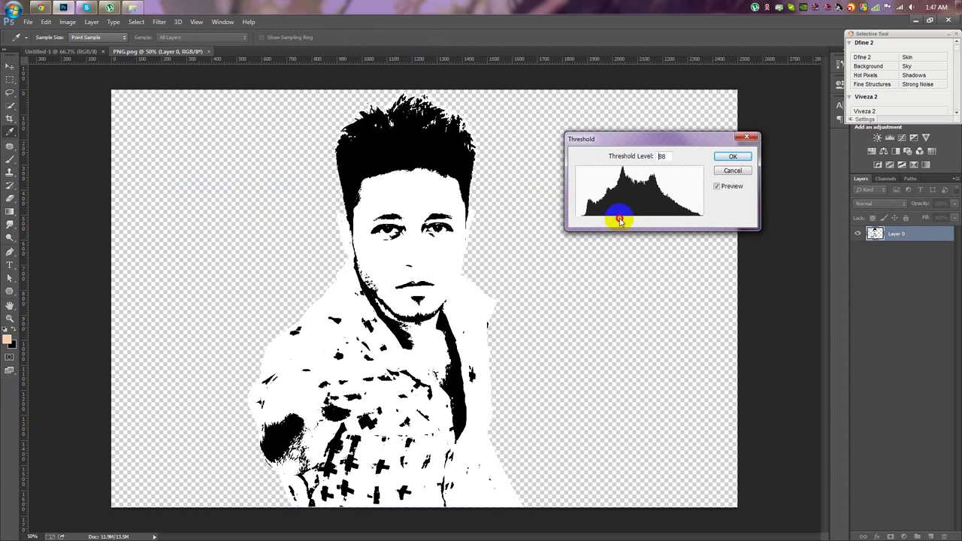
{"action": "left_click_drag", "start_coordinate": [621, 220], "coordinate": [623, 220]}
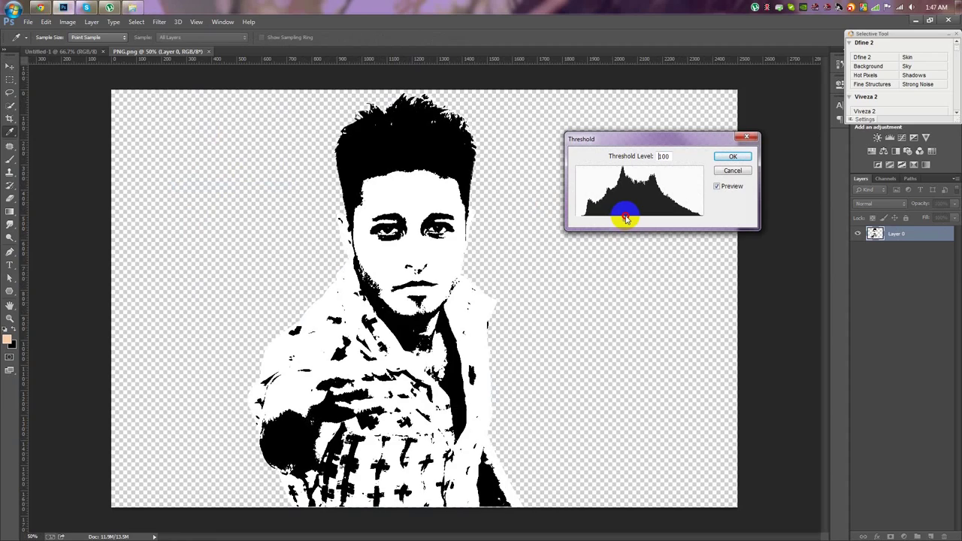
{"action": "left_click_drag", "start_coordinate": [623, 219], "coordinate": [624, 219]}
{"action": "left_click", "coordinate": [717, 158]}
Drag the threshold portrait into the blank 1920×1080 document
{"action": "key", "text": "v"}
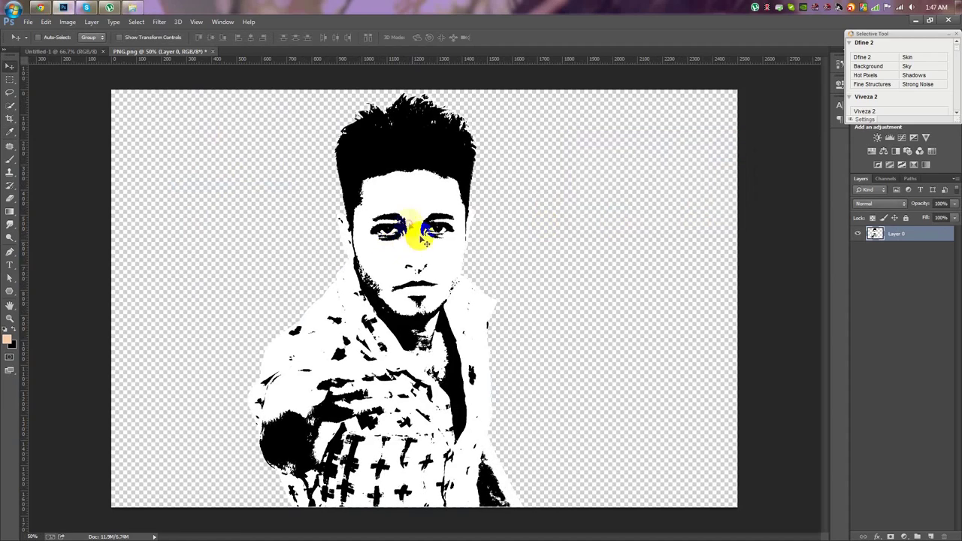
{"action": "left_click_drag", "start_coordinate": [421, 230], "coordinate": [97, 55]}
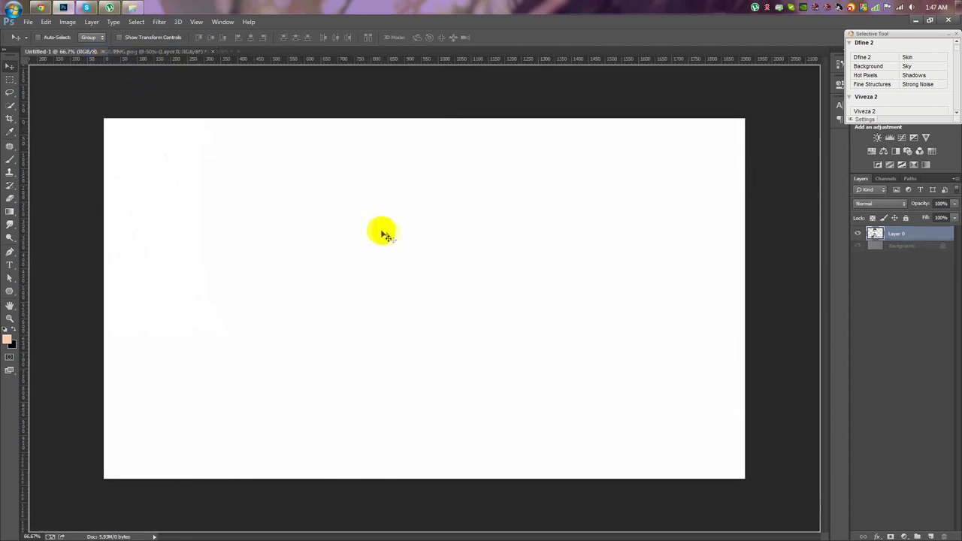
{"action": "left_click_drag", "start_coordinate": [97, 54], "coordinate": [454, 242]}
Scale the portrait down to about 39% and position it near the centre
{"action": "key", "text": "ctrl+t"}
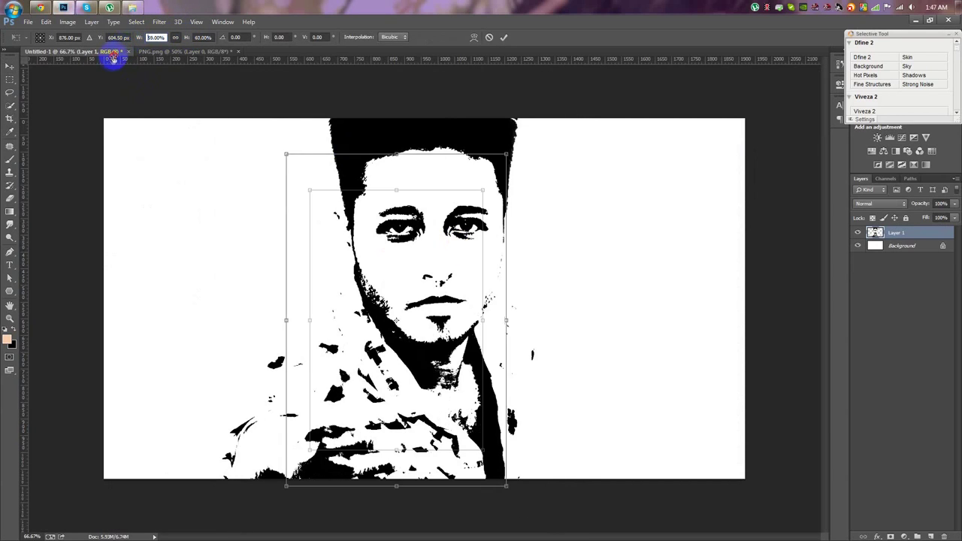
{"action": "left_click_drag", "start_coordinate": [149, 36], "coordinate": [108, 54]}
{"action": "mouse_move", "coordinate": [378, 221]}
{"action": "left_mouse_down"}
{"action": "mouse_move", "coordinate": [470, 223]}
{"action": "mouse_move", "coordinate": [459, 215]}
{"action": "left_mouse_up"}
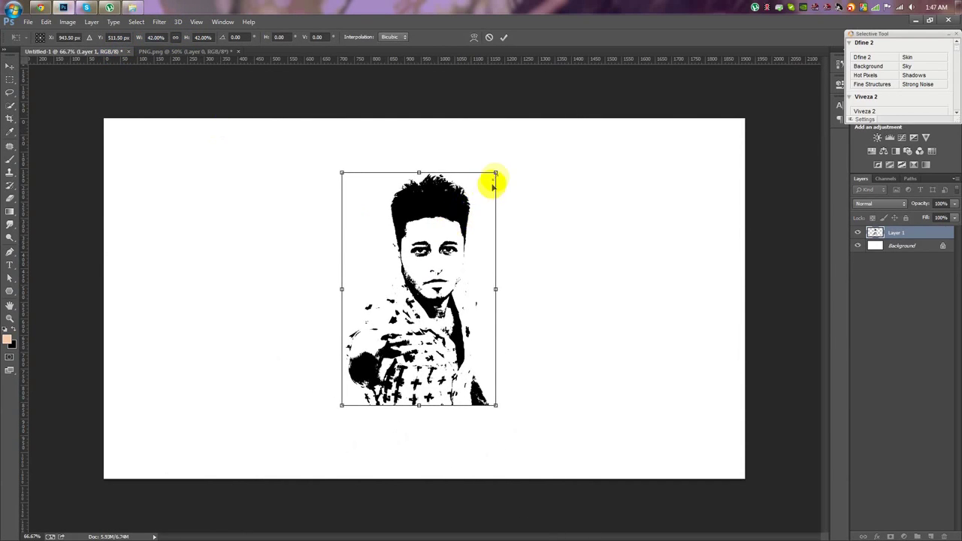
{"action": "left_click_drag", "start_coordinate": [486, 176], "coordinate": [441, 200]}
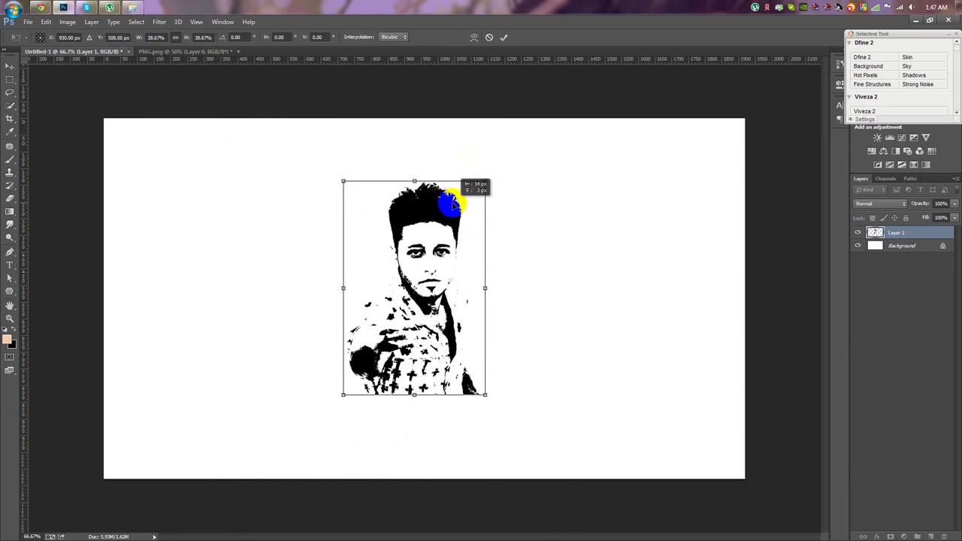
{"action": "left_click", "coordinate": [504, 37]}
{"action": "left_click_drag", "start_coordinate": [444, 272], "coordinate": [441, 271]}
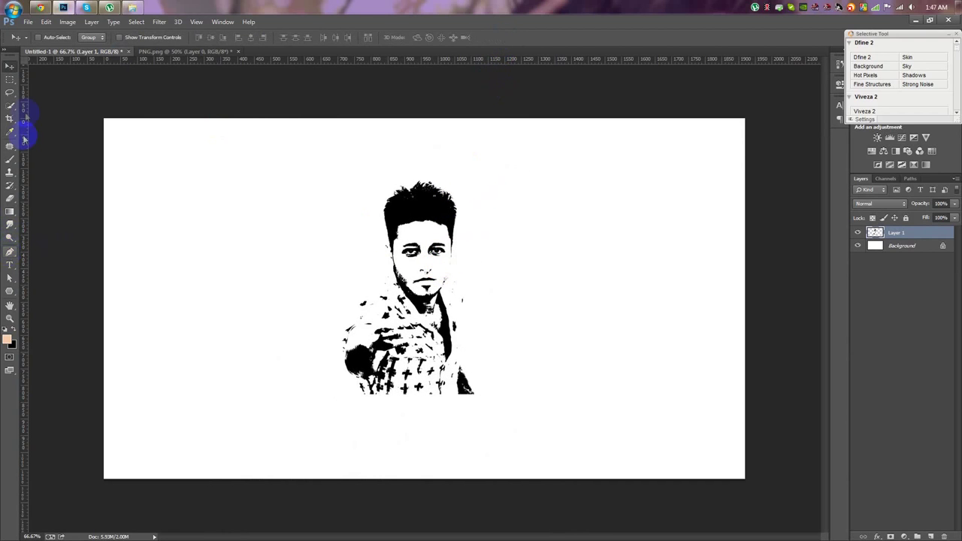
{"action": "left_click", "coordinate": [10, 96]}
Lasso and delete the ragged bottom of the portrait's shirt
{"action": "mouse_move", "coordinate": [305, 443]}
{"action": "left_mouse_down"}
{"action": "mouse_move", "coordinate": [427, 408]}
{"action": "mouse_move", "coordinate": [350, 416]}
{"action": "mouse_move", "coordinate": [471, 367]}
{"action": "mouse_move", "coordinate": [513, 433]}
{"action": "left_mouse_up"}
{"action": "key", "text": "Delete"}
{"action": "key", "text": "ctrl+d"}
{"action": "key", "text": "v"}
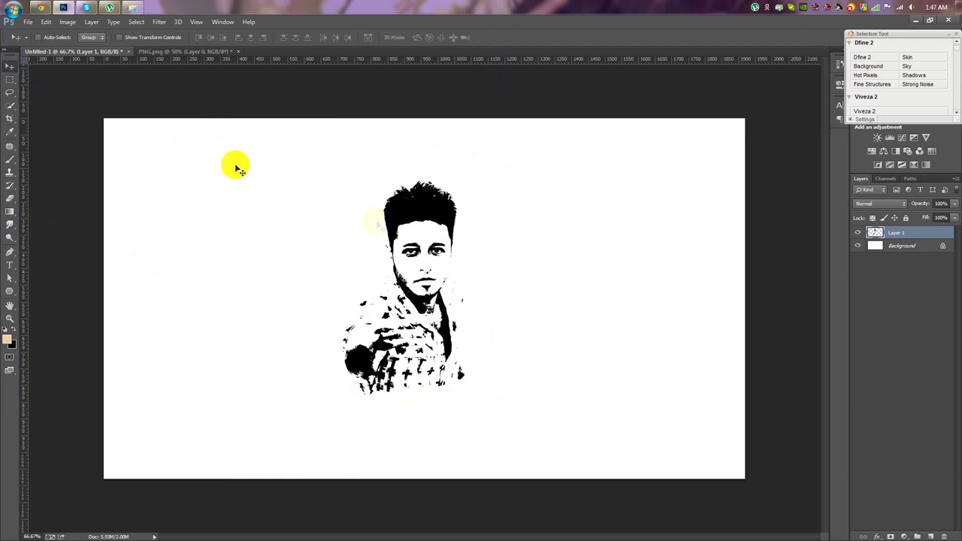
{"action": "left_click_drag", "start_coordinate": [409, 240], "coordinate": [406, 234]}
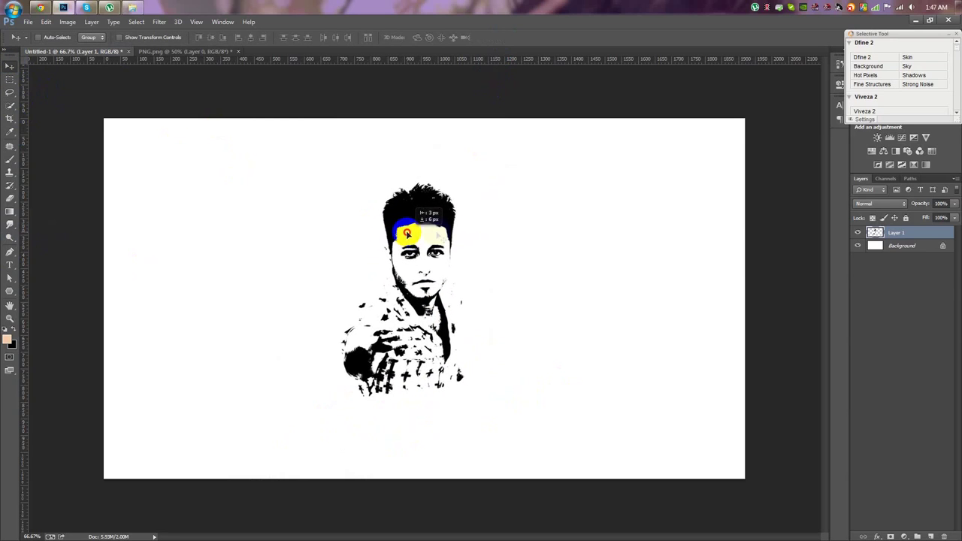
Set Layer 1's blend mode to Multiply and nudge the portrait into place
{"action": "left_click", "coordinate": [879, 204]}
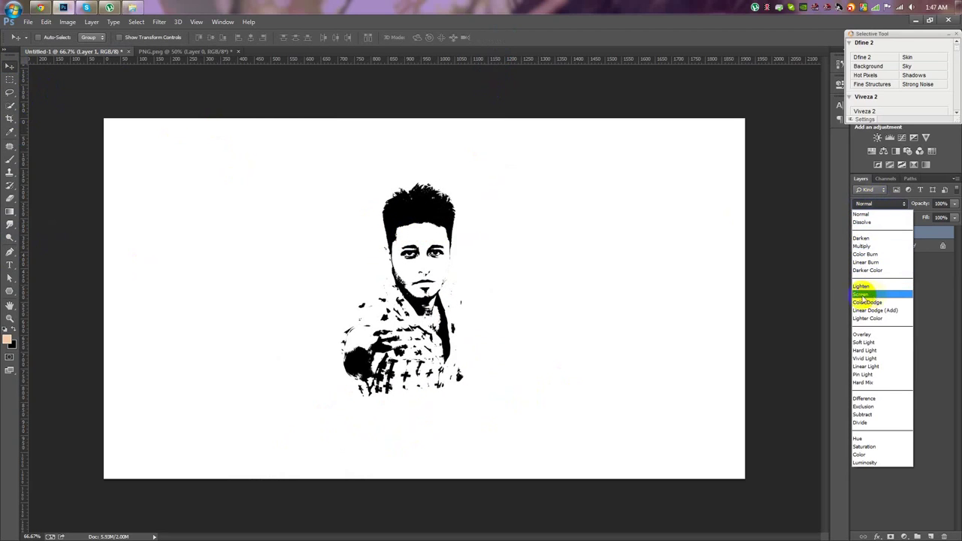
{"action": "left_click", "coordinate": [866, 294]}
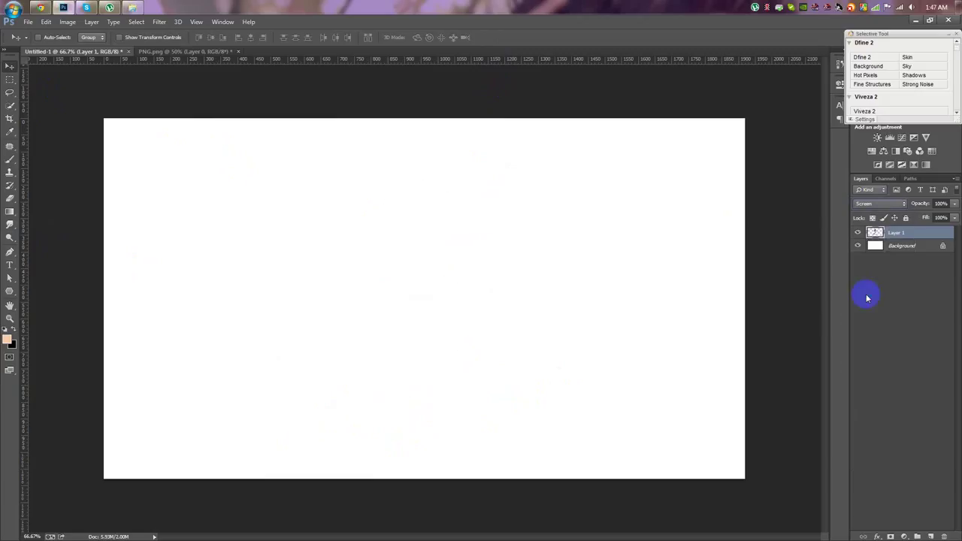
{"action": "left_click", "coordinate": [879, 207]}
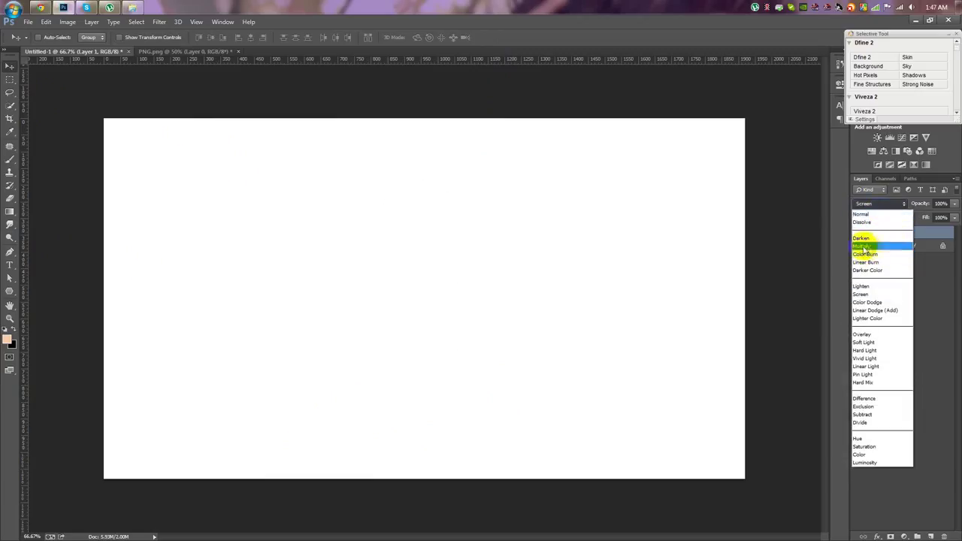
{"action": "left_click", "coordinate": [867, 246]}
{"action": "left_click_drag", "start_coordinate": [477, 286], "coordinate": [480, 283]}
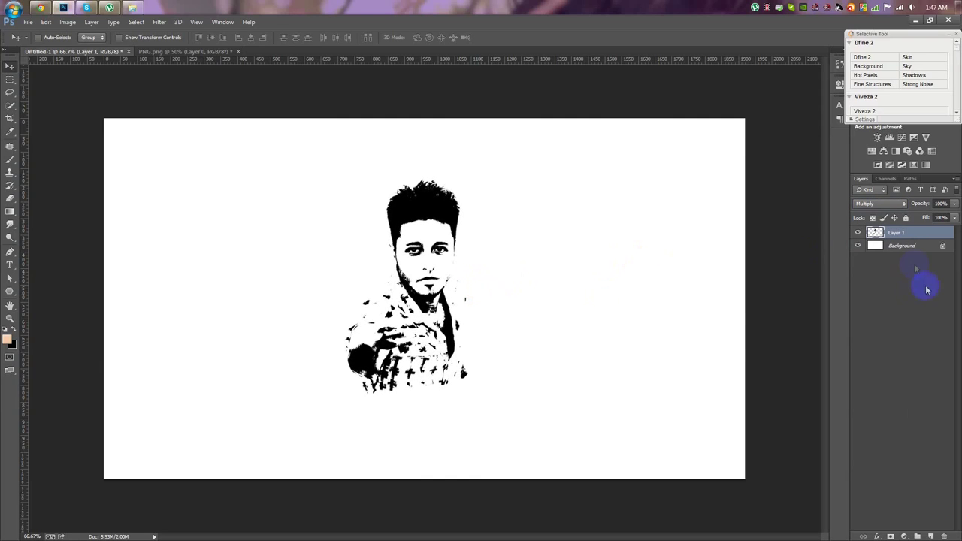
{"action": "left_click", "coordinate": [901, 248]}
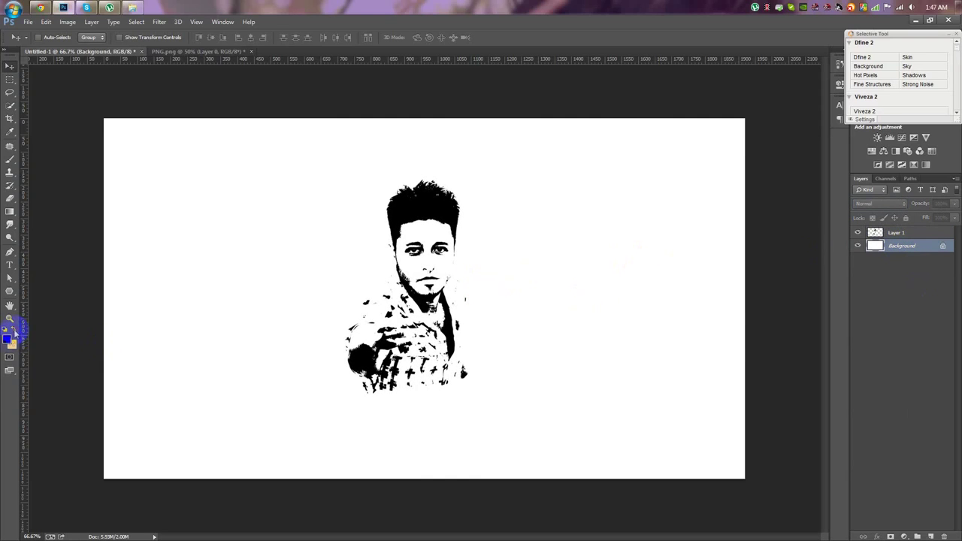
Fill the Background layer with a light grey foreground colour
{"action": "left_click", "coordinate": [9, 340]}
{"action": "left_click", "coordinate": [290, 198]}
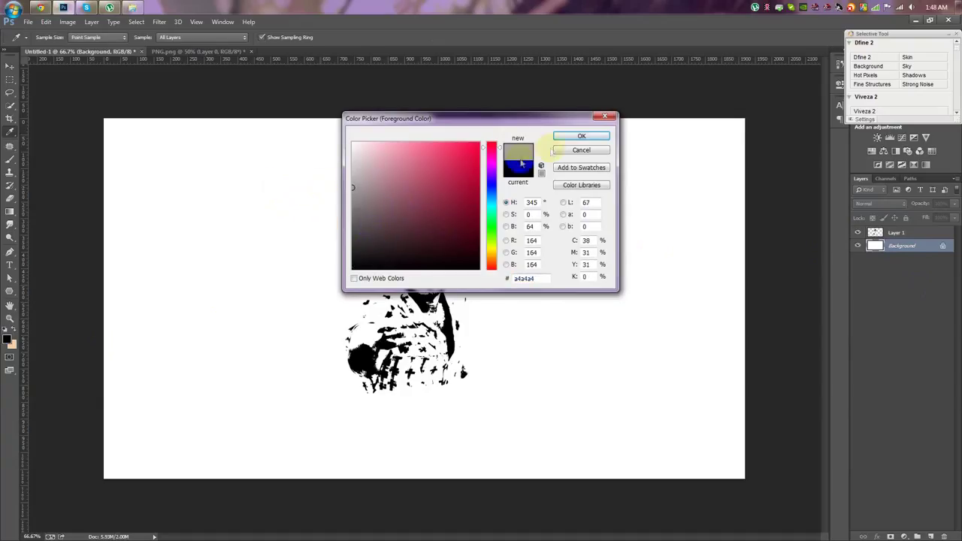
{"action": "left_click", "coordinate": [326, 161]}
{"action": "left_click", "coordinate": [581, 135]}
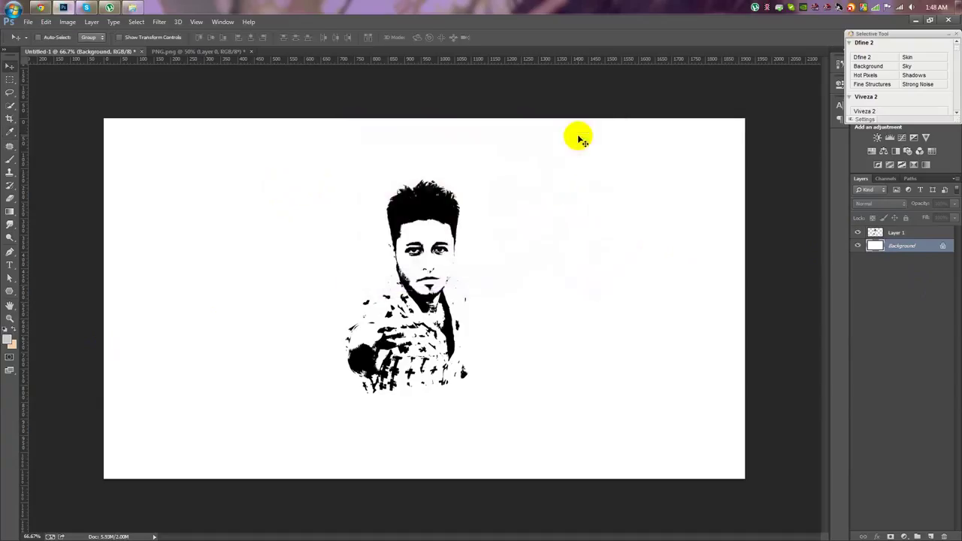
{"action": "key", "text": "alt+BackSpace"}
Enlarge the portrait layer to about 108% and sample black from its hair
{"action": "left_click", "coordinate": [894, 233]}
{"action": "key", "text": "ctrl+t"}
{"action": "left_click_drag", "start_coordinate": [468, 180], "coordinate": [479, 173]}
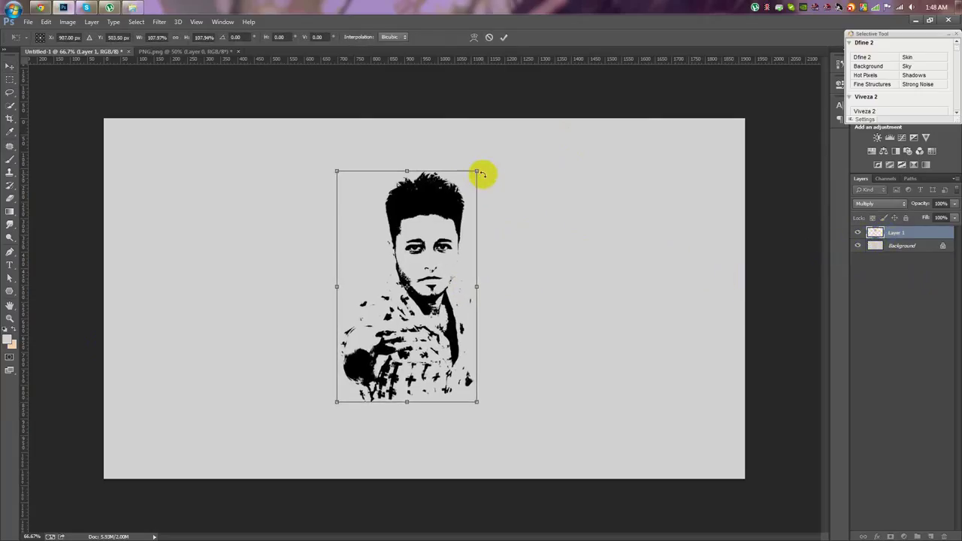
{"action": "key", "text": "Return"}
{"action": "scroll", "coordinate": [468, 201], "scroll_direction": "up", "scroll_amount": 1}
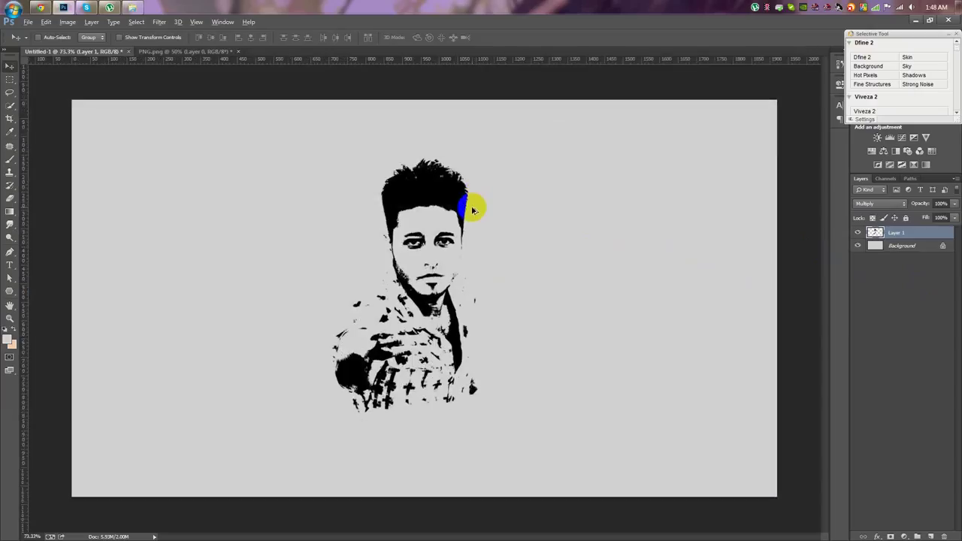
{"action": "scroll", "coordinate": [473, 210], "scroll_direction": "down", "scroll_amount": 1}
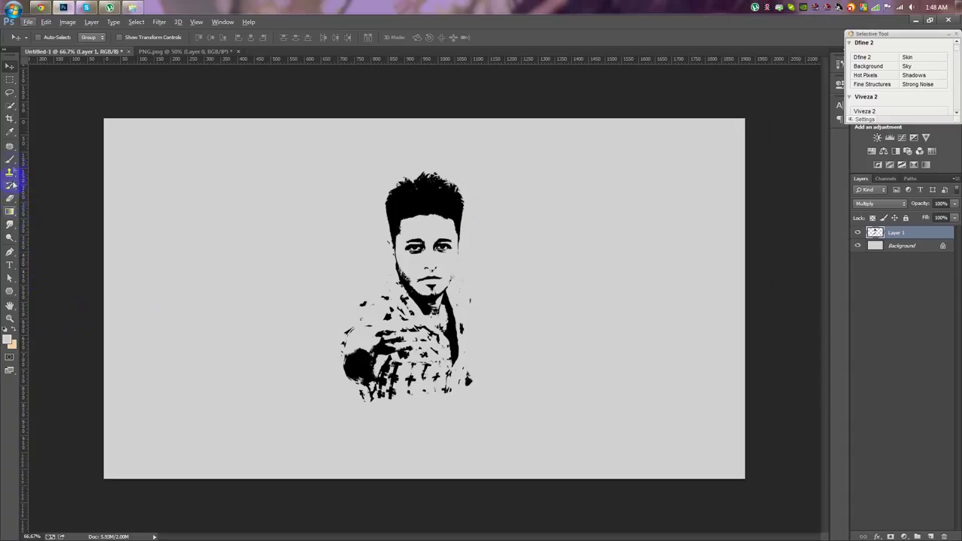
{"action": "left_click", "coordinate": [9, 137]}
{"action": "left_click", "coordinate": [447, 203]}
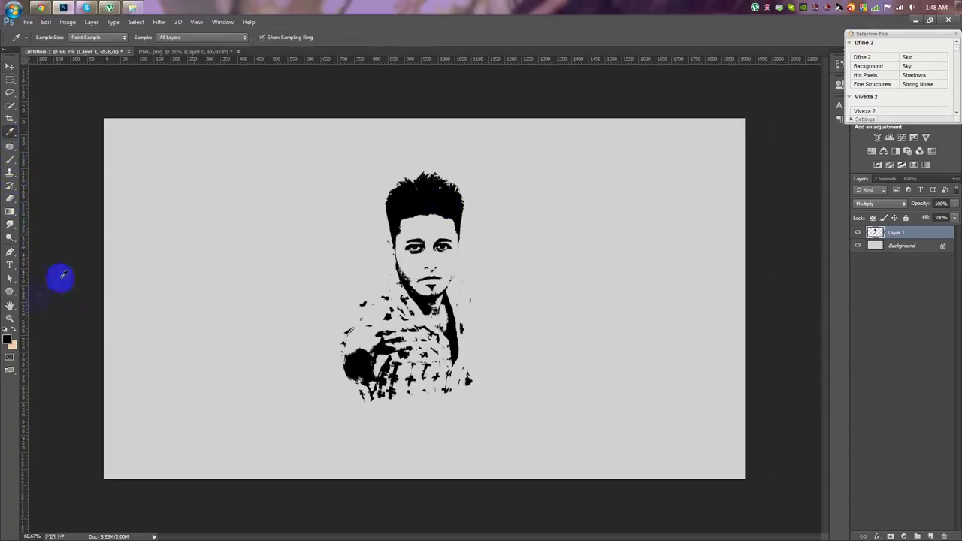
Add 'DESI DESIGEN' text below the portrait at 100.52 pt
{"action": "key", "text": "t"}
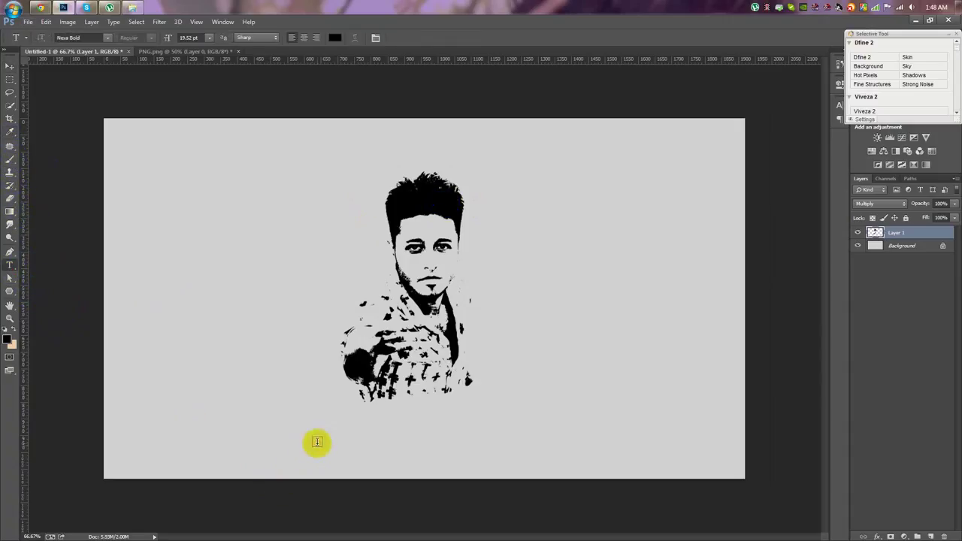
{"action": "left_click", "coordinate": [317, 442]}
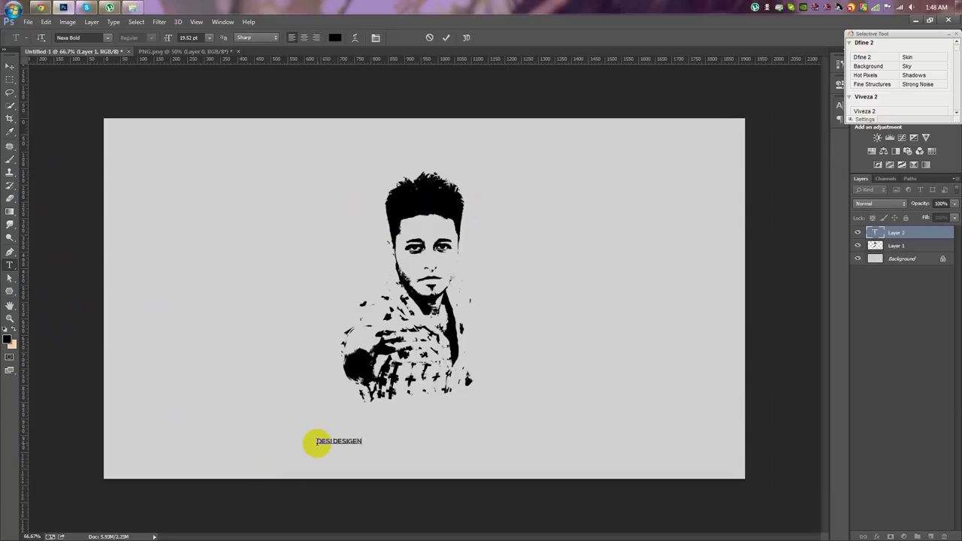
{"action": "type", "text": "DESI DESIGEN"}
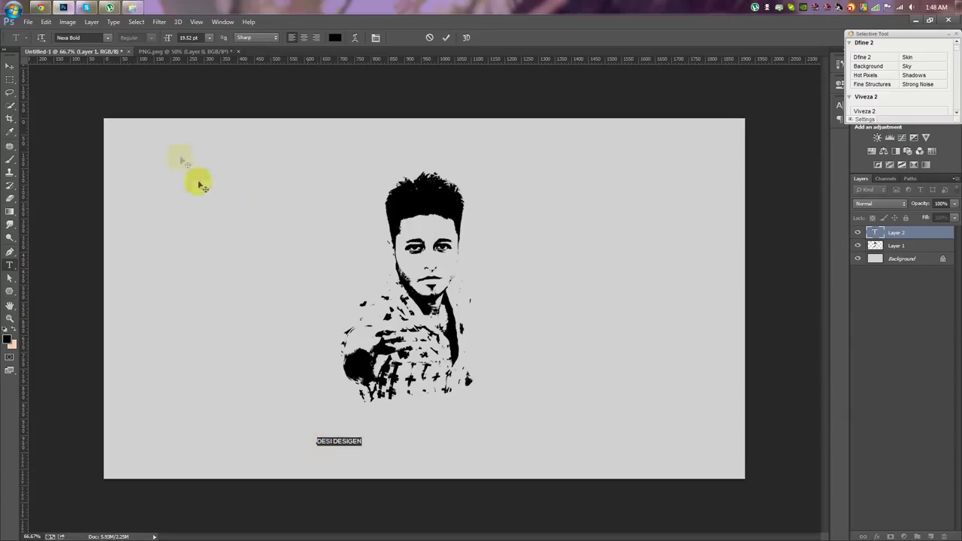
{"action": "left_click_drag", "start_coordinate": [168, 40], "coordinate": [212, 57]}
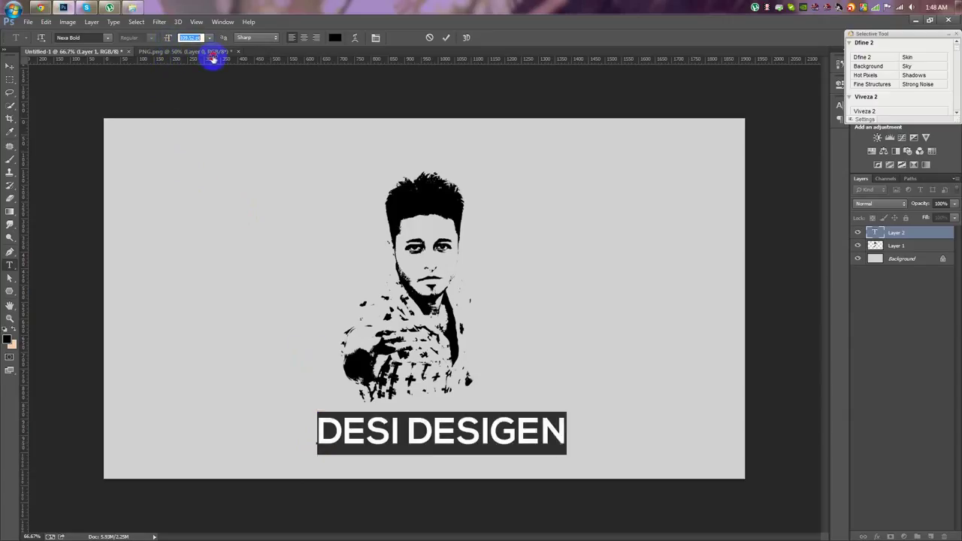
{"action": "left_click_drag", "start_coordinate": [369, 192], "coordinate": [358, 194]}
{"action": "left_click", "coordinate": [110, 39]}
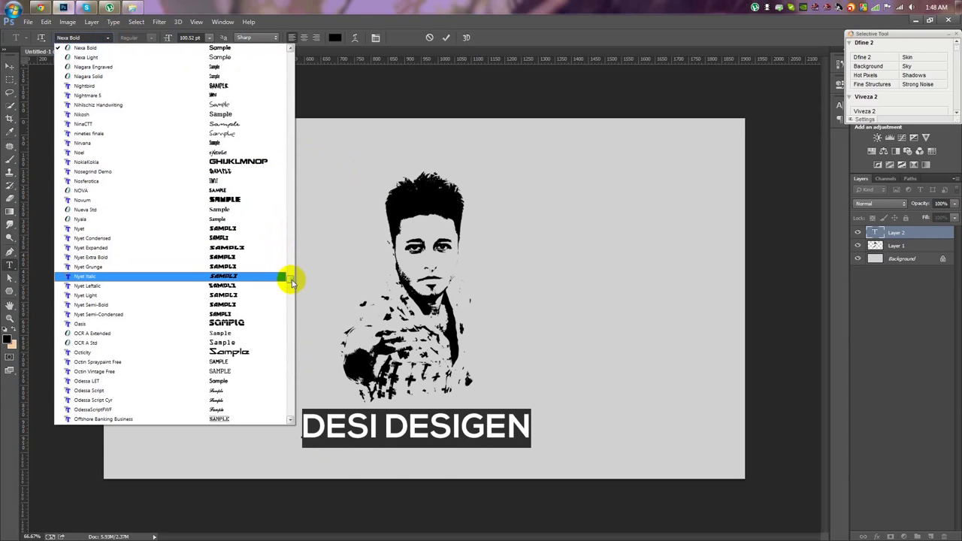
Set the title in the CRASS ROOTS stencil font with wider letter spacing
{"action": "left_click_drag", "start_coordinate": [292, 281], "coordinate": [287, 54]}
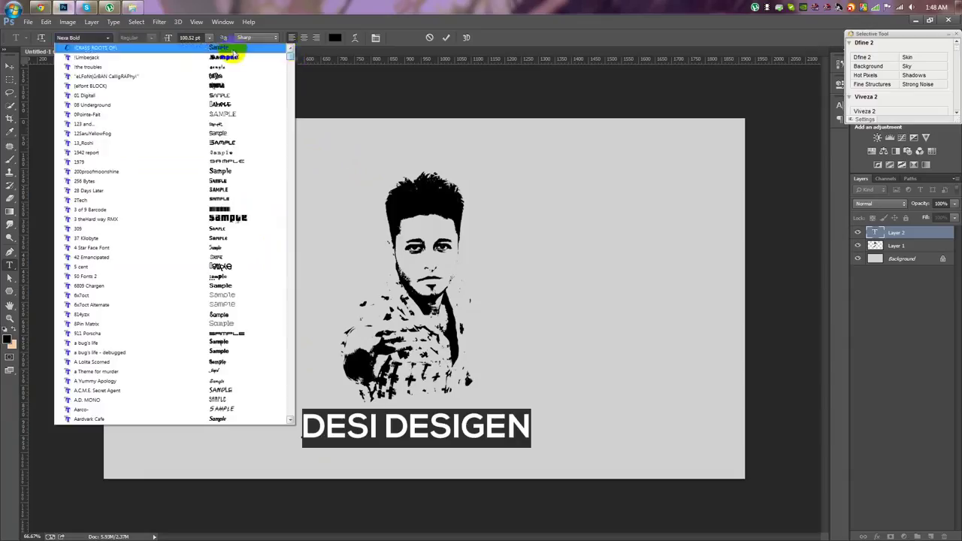
{"action": "left_click", "coordinate": [271, 102]}
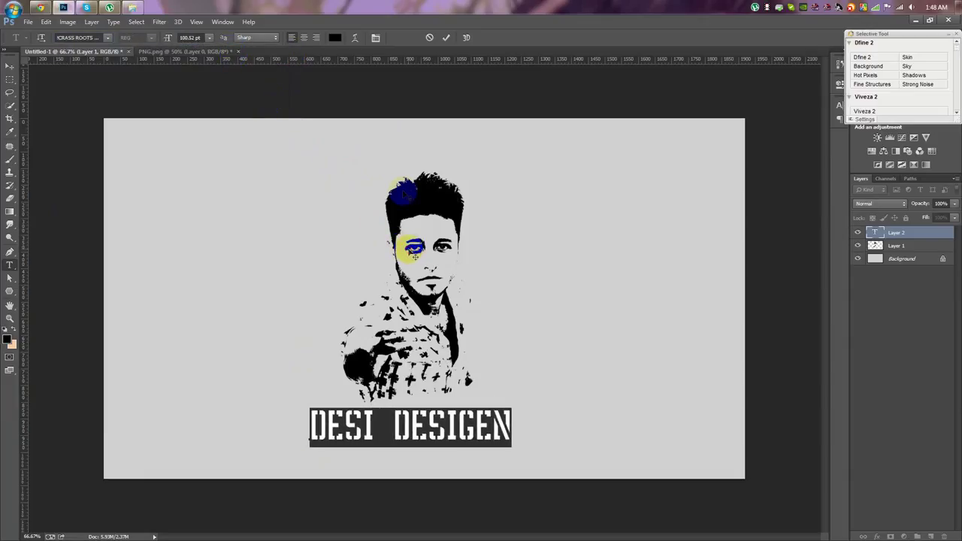
{"action": "left_click", "coordinate": [839, 105]}
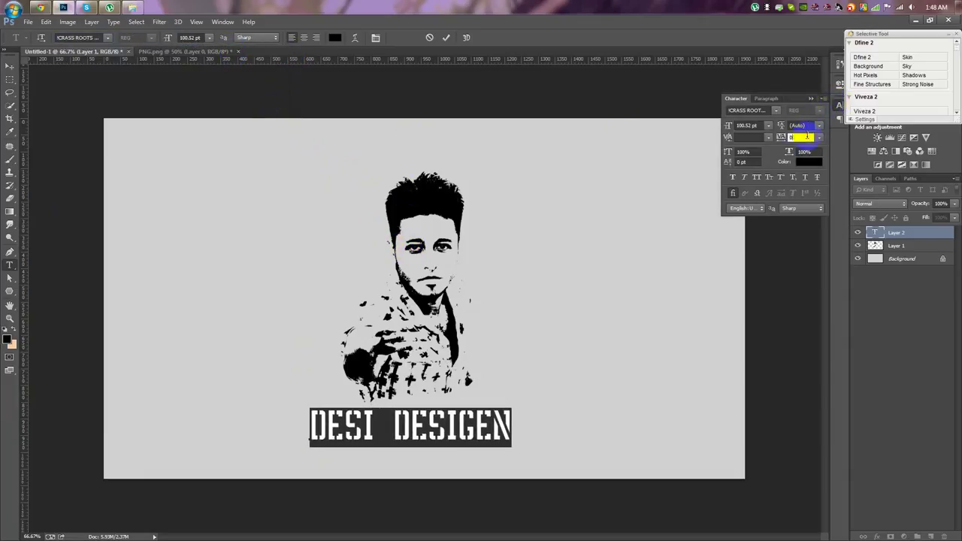
{"action": "key", "text": "Up"}
{"action": "key", "text": "Up"}
{"action": "key", "text": "Up"}
{"action": "key", "text": "Up"}
{"action": "key", "text": "Up"}
{"action": "key", "text": "Up"}
{"action": "key", "text": "Up"}
{"action": "key", "text": "Up"}
{"action": "key", "text": "Up"}
{"action": "key", "text": "Up"}
{"action": "key", "text": "Down"}
{"action": "key", "text": "Down"}
{"action": "key", "text": "Down"}
{"action": "key", "text": "Down"}
{"action": "key", "text": "Down"}
{"action": "key", "text": "Down"}
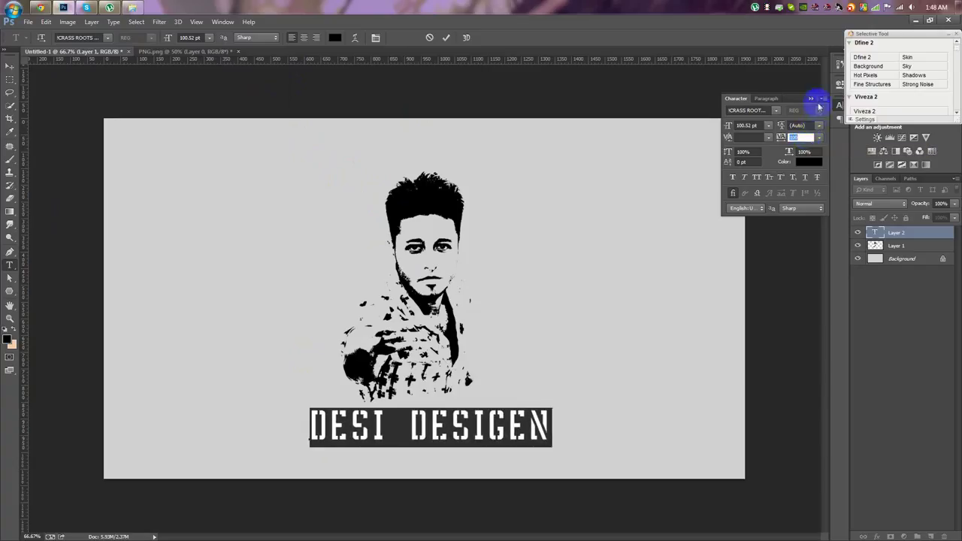
{"action": "left_click", "coordinate": [811, 98]}
{"action": "left_click", "coordinate": [447, 39]}
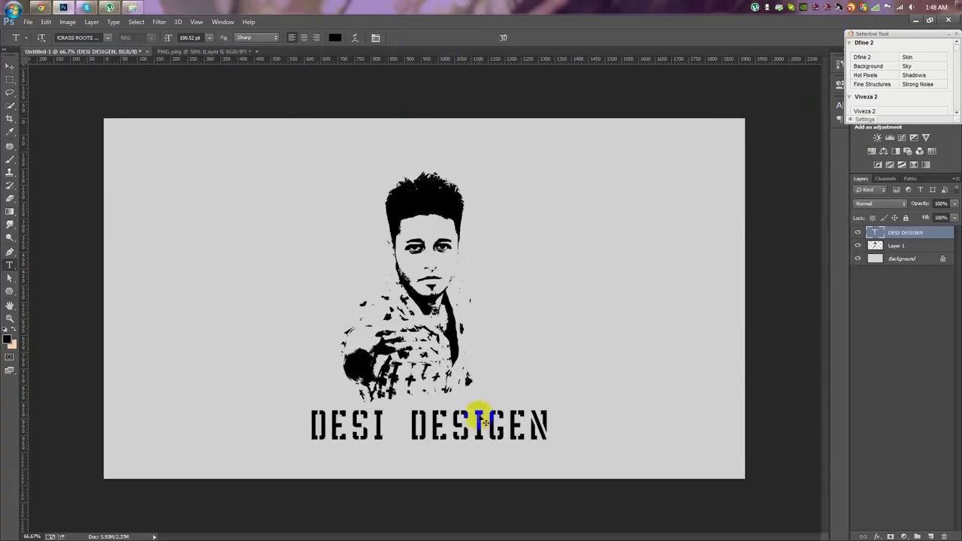
Scale the title down to about 84% width, around 75.62 pt
{"action": "key", "text": "ctrl+t"}
{"action": "mouse_move", "coordinate": [533, 447]}
{"action": "left_mouse_down"}
{"action": "mouse_move", "coordinate": [496, 426]}
{"action": "mouse_move", "coordinate": [440, 446]}
{"action": "left_mouse_up"}
{"action": "key", "text": "Return"}
Duplicate the title below and retype it as 'EDIT BY' plus the editor's name
{"action": "left_click", "coordinate": [10, 66]}
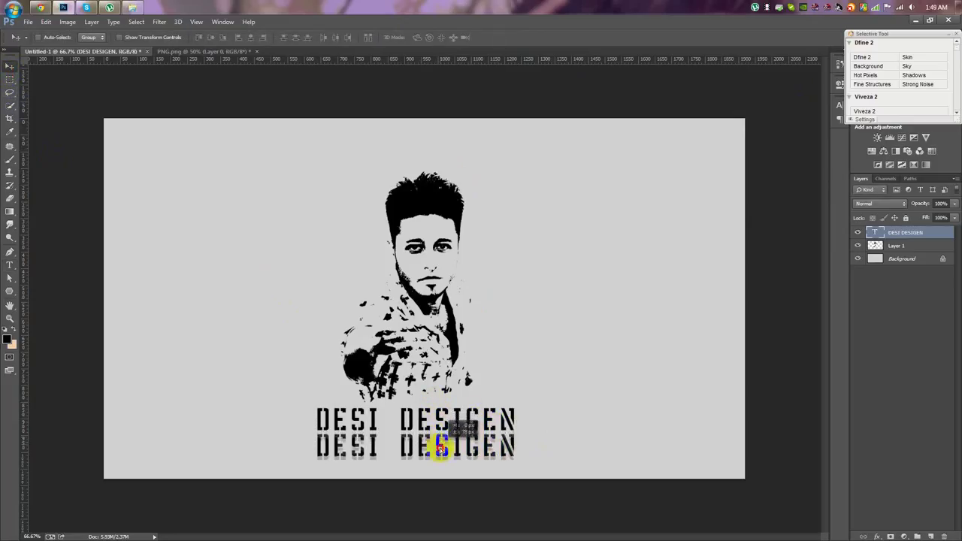
{"action": "double_click", "coordinate": [877, 233]}
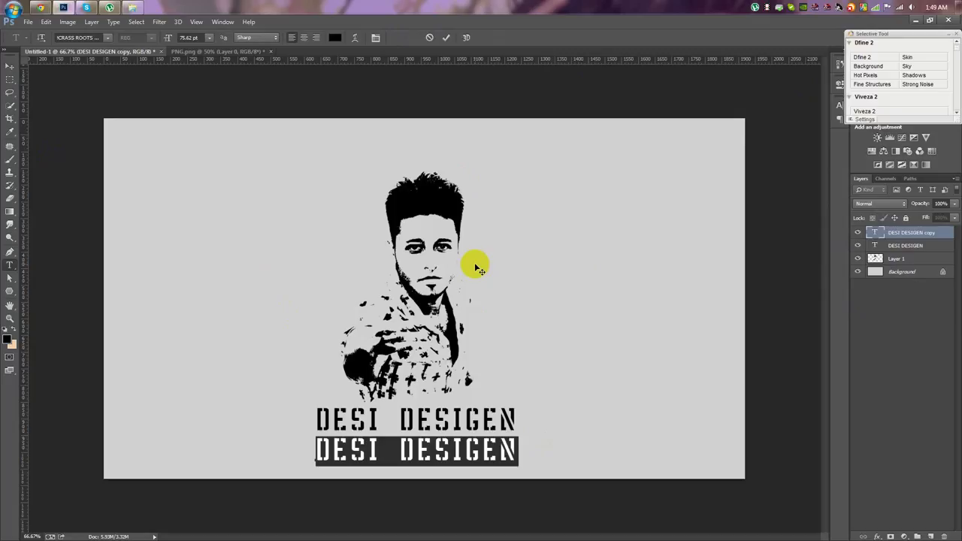
{"action": "type", "text": "EDIT BY HASS HAS"}
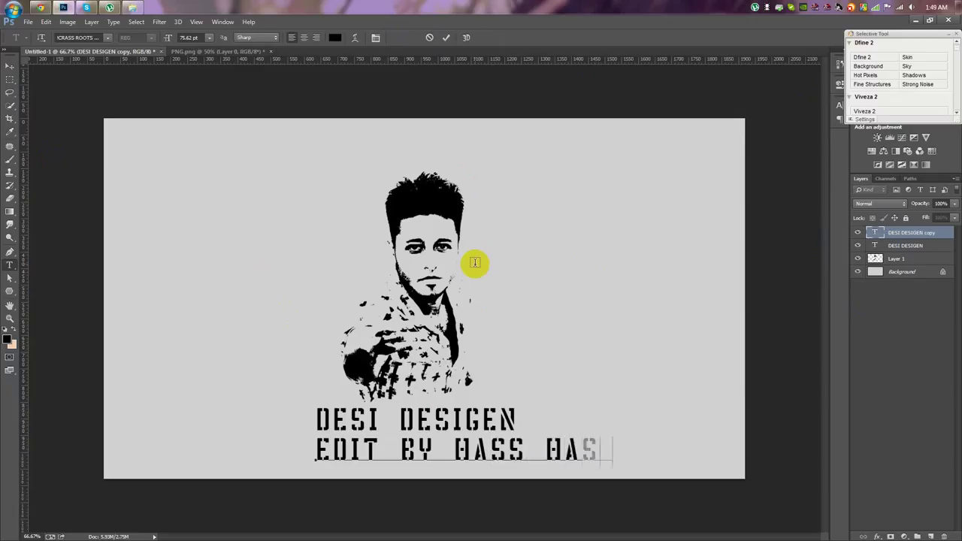
{"action": "key", "text": "ctrl+a"}
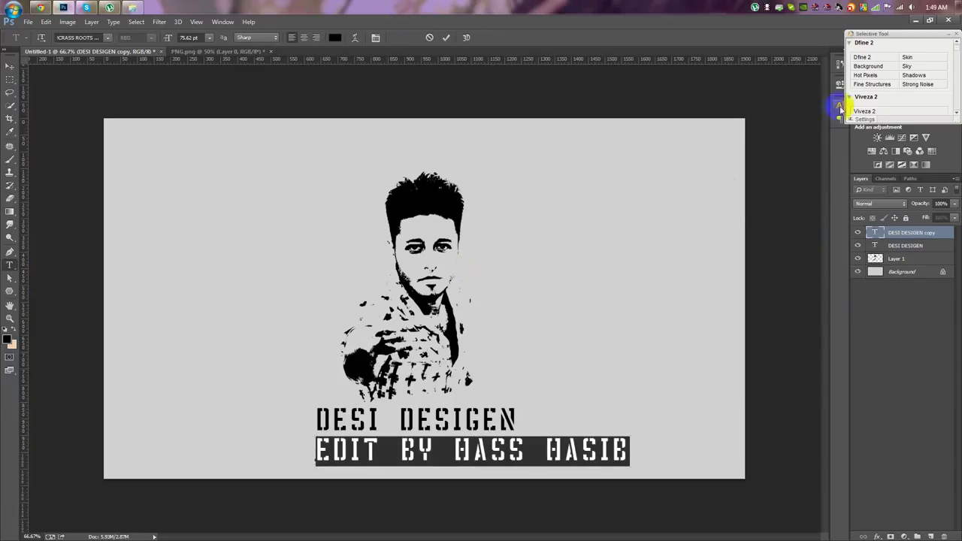
Tighten the credit line's letter spacing in the Character panel
{"action": "left_click", "coordinate": [839, 105]}
{"action": "left_click", "coordinate": [821, 142]}
{"action": "left_click", "coordinate": [811, 215]}
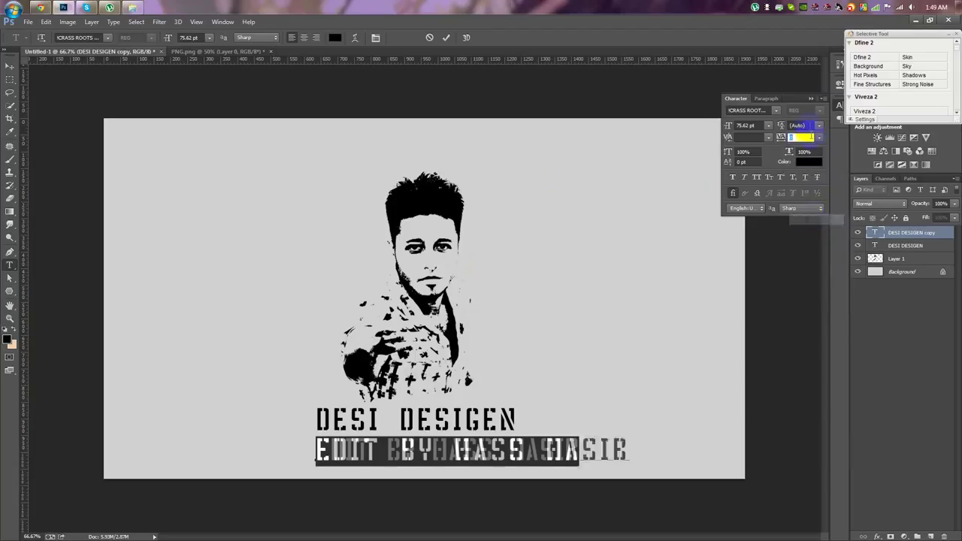
{"action": "left_click", "coordinate": [810, 100]}
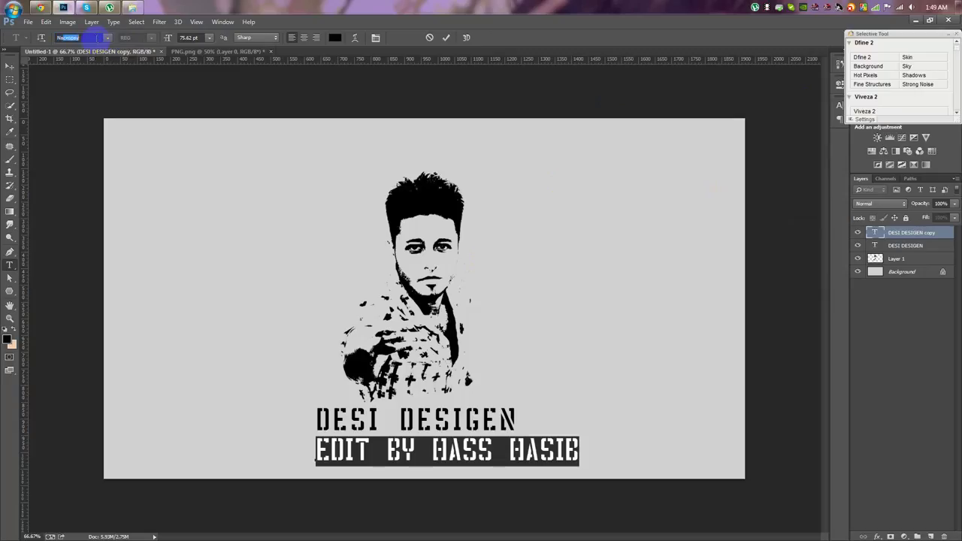
{"action": "type", "text": "Nexa Bold"}
Set the credit line to Nexa Bold at 36 pt
{"action": "key", "text": "Return"}
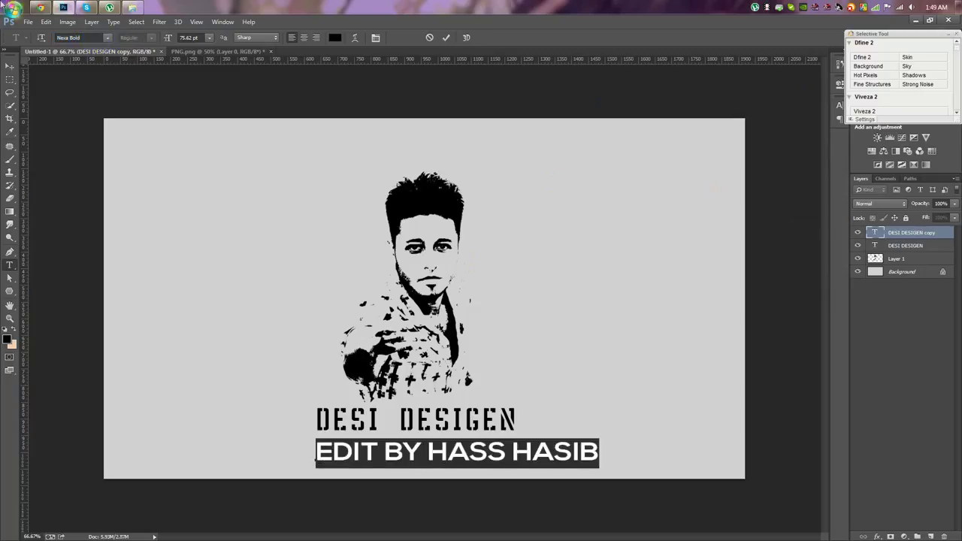
{"action": "left_click", "coordinate": [191, 38]}
{"action": "scroll", "coordinate": [196, 39], "scroll_direction": "down", "scroll_amount": 20}
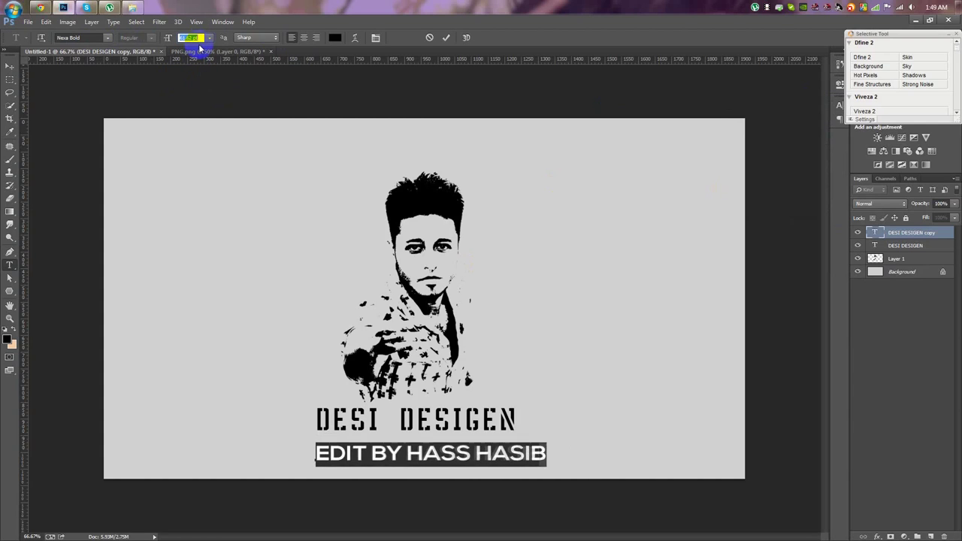
{"action": "scroll", "coordinate": [195, 39], "scroll_direction": "down", "scroll_amount": 6}
{"action": "scroll", "coordinate": [195, 39], "scroll_direction": "down", "scroll_amount": 3}
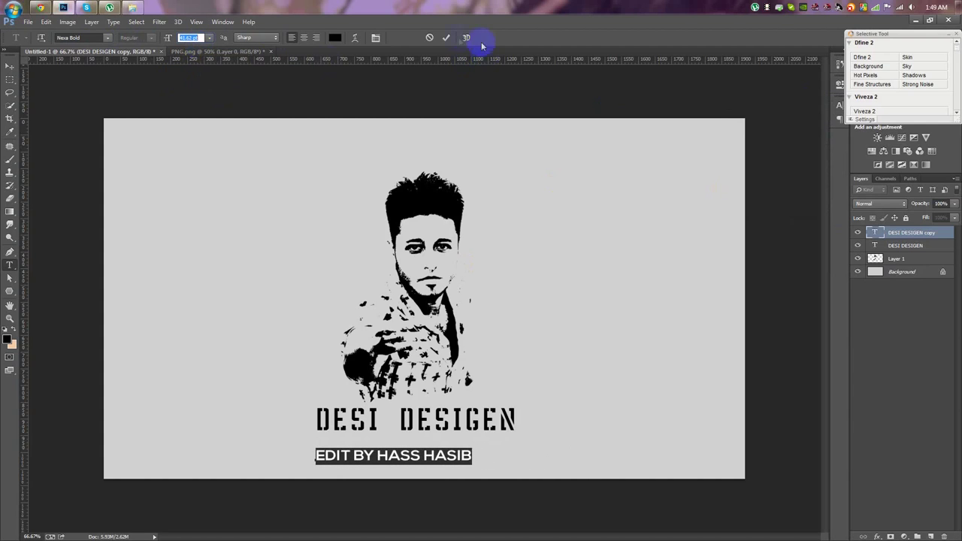
{"action": "left_click", "coordinate": [210, 38]}
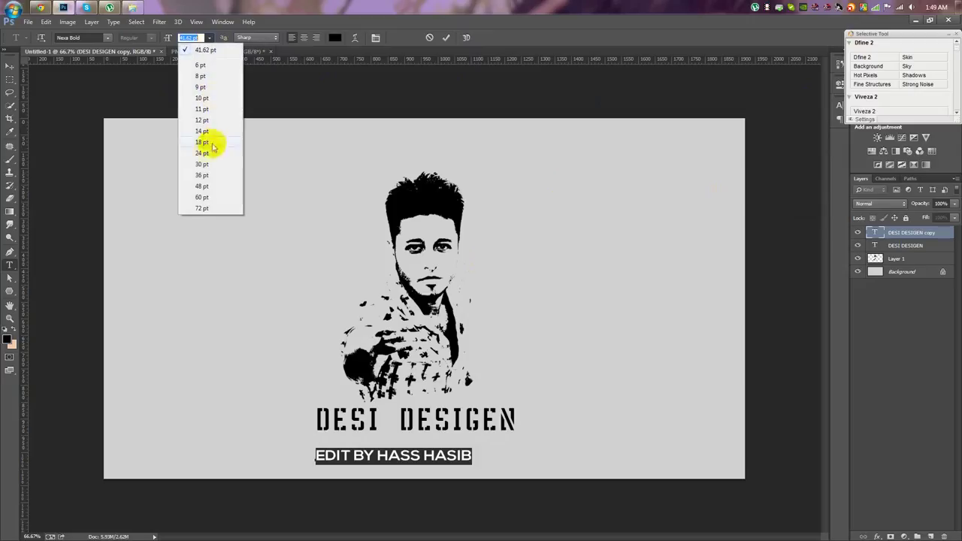
{"action": "left_click", "coordinate": [202, 175]}
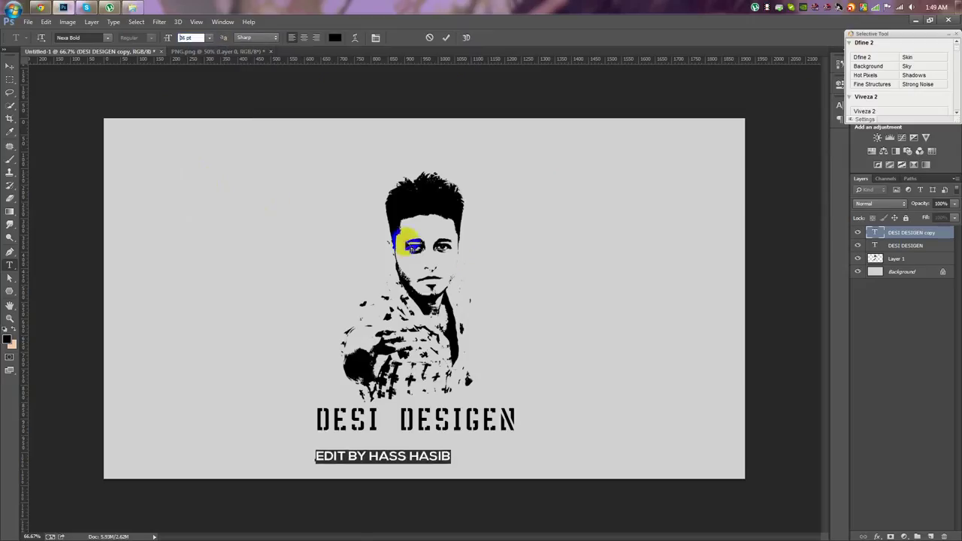
{"action": "left_click", "coordinate": [446, 37]}
Stretch the credit line to about 132% height and centre it horizontally
{"action": "key", "text": "v"}
{"action": "key", "text": "ctrl+t"}
{"action": "left_click_drag", "start_coordinate": [411, 456], "coordinate": [410, 458]}
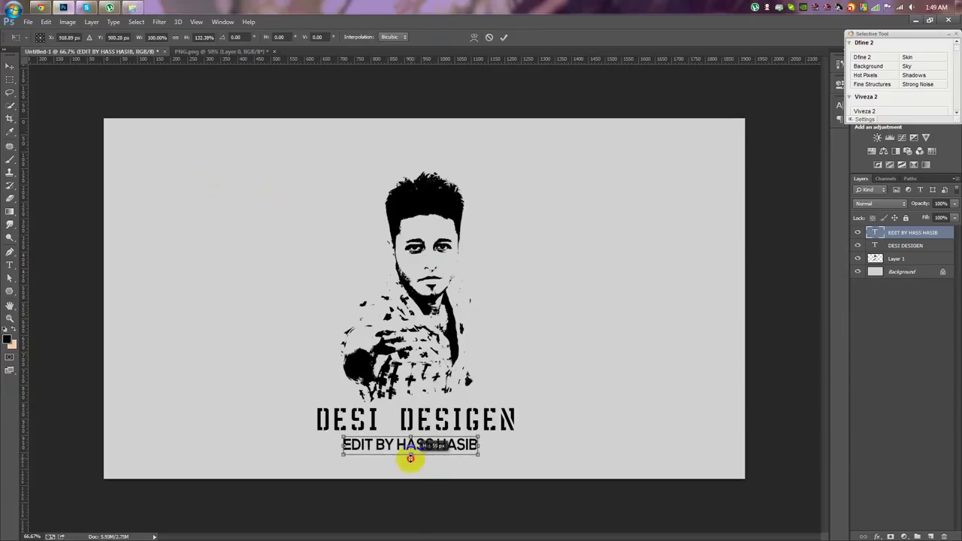
{"action": "key", "text": "Return"}
{"action": "key", "text": "Up"}
{"action": "key", "text": "ctrl+a"}
{"action": "left_click", "coordinate": [250, 36]}
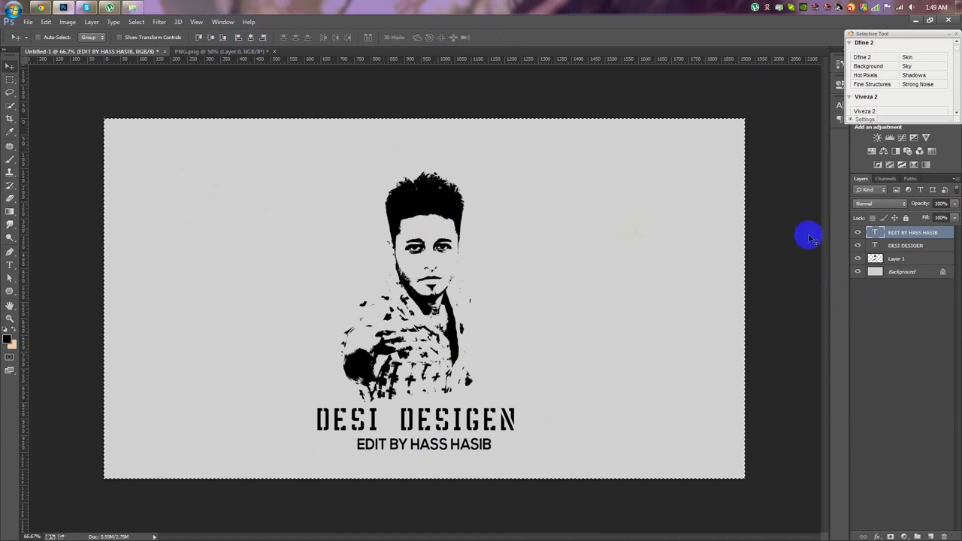
Centre the DESI DESIGEN title and the portrait horizontally on the canvas
{"action": "left_click", "coordinate": [905, 246]}
{"action": "left_click", "coordinate": [250, 37]}
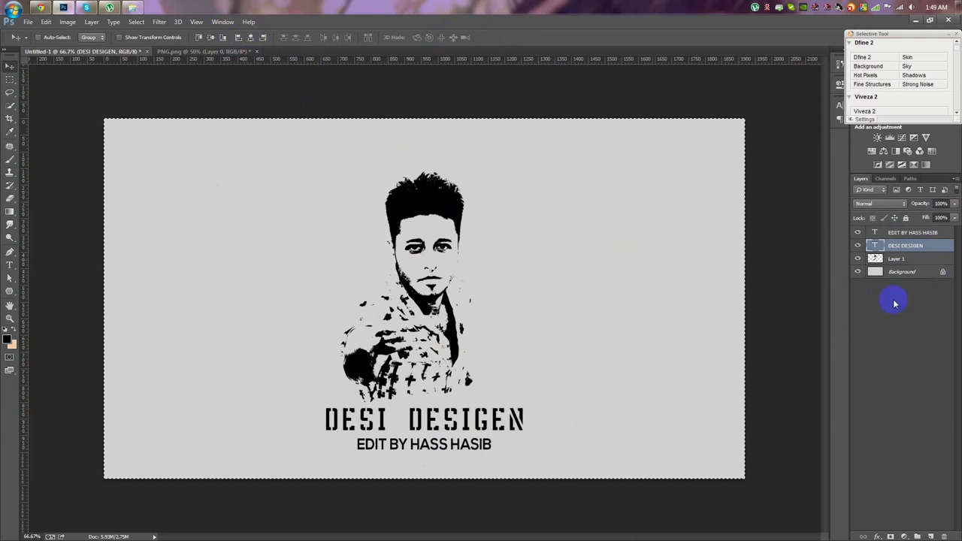
{"action": "left_click", "coordinate": [896, 258]}
{"action": "left_click", "coordinate": [250, 37]}
Nudge the portrait left and up, and place a title copy at the top
{"action": "key", "text": "ctrl+d"}
{"action": "left_click_drag", "start_coordinate": [503, 306], "coordinate": [493, 301]}
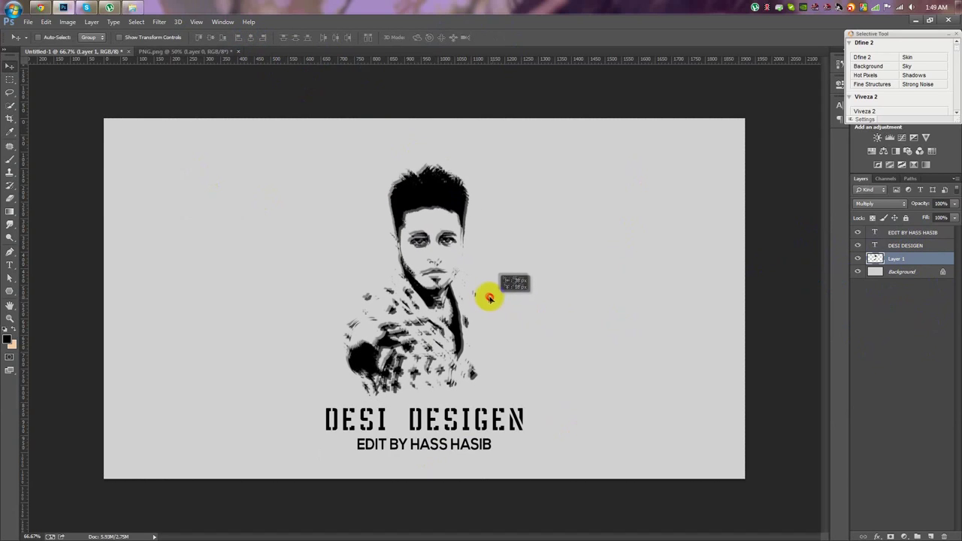
{"action": "left_click_drag", "start_coordinate": [493, 302], "coordinate": [487, 300]}
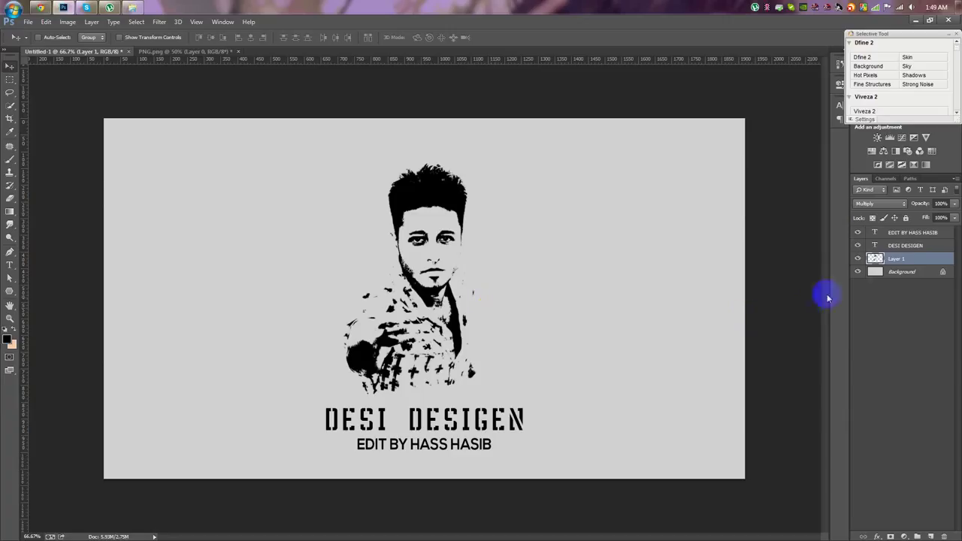
{"action": "left_click", "coordinate": [896, 249]}
{"action": "left_click_drag", "start_coordinate": [537, 444], "coordinate": [535, 169]}
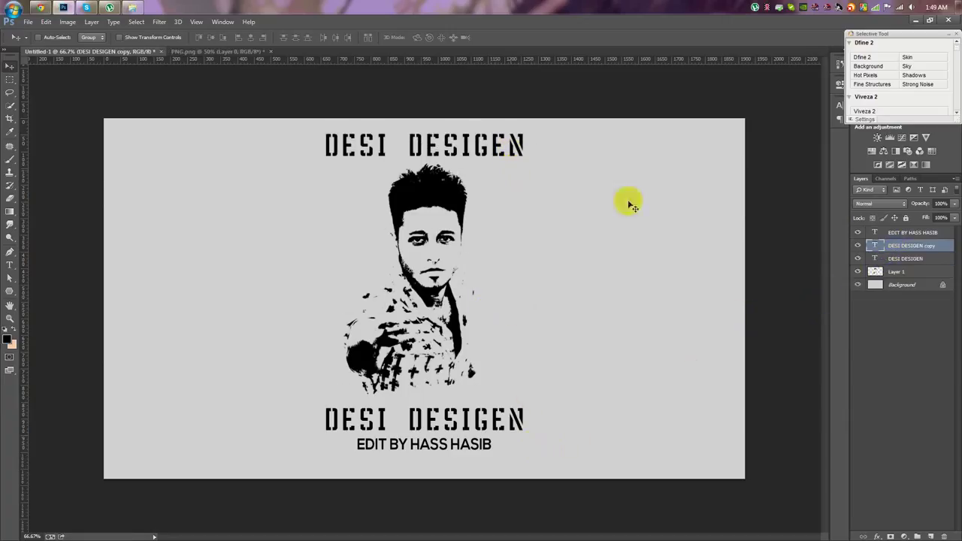
Move the title copy to the top of the layers and retype it as 'EDIT AND DESIGN BY' plus the editor's name
{"action": "left_click_drag", "start_coordinate": [889, 250], "coordinate": [874, 234]}
{"action": "double_click", "coordinate": [874, 234]}
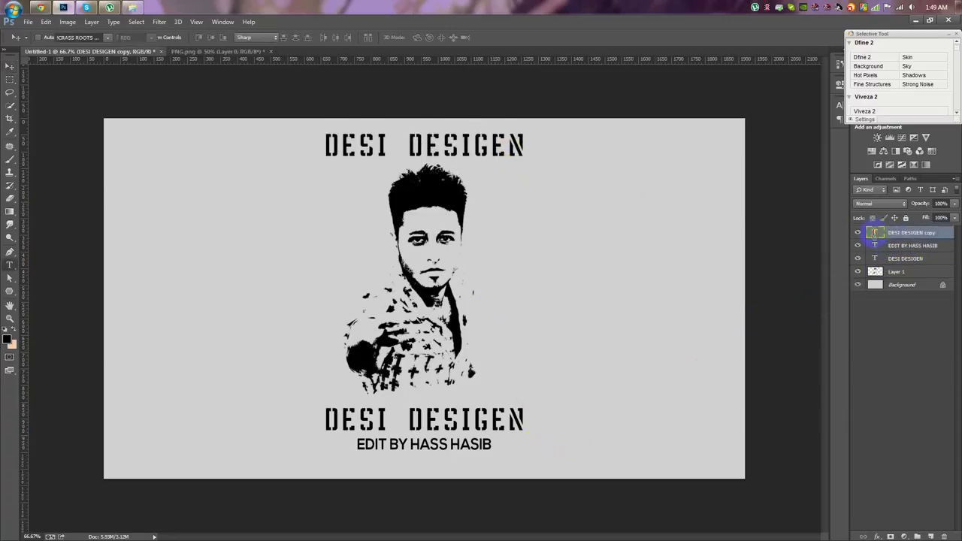
{"action": "type", "text": "EDIT AND"}
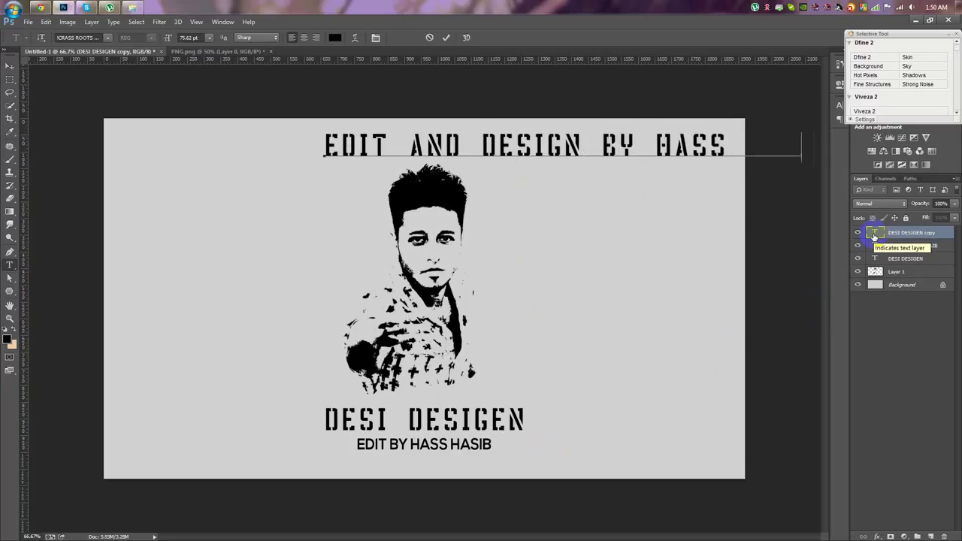
Widen the credit line's letter spacing and set it in the Advent Regular font
{"action": "double_click", "coordinate": [874, 234]}
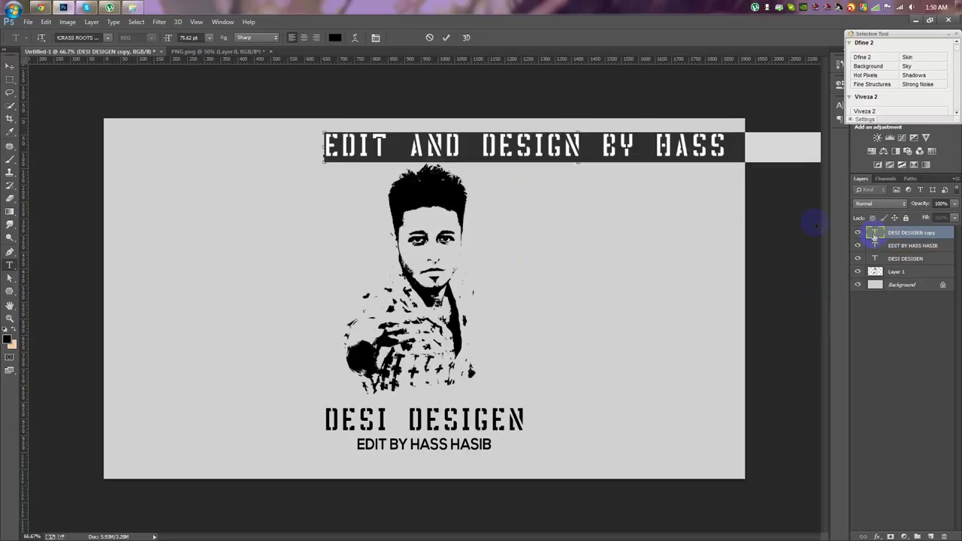
{"action": "left_click", "coordinate": [839, 111]}
{"action": "left_click", "coordinate": [818, 137]}
{"action": "left_click", "coordinate": [816, 214]}
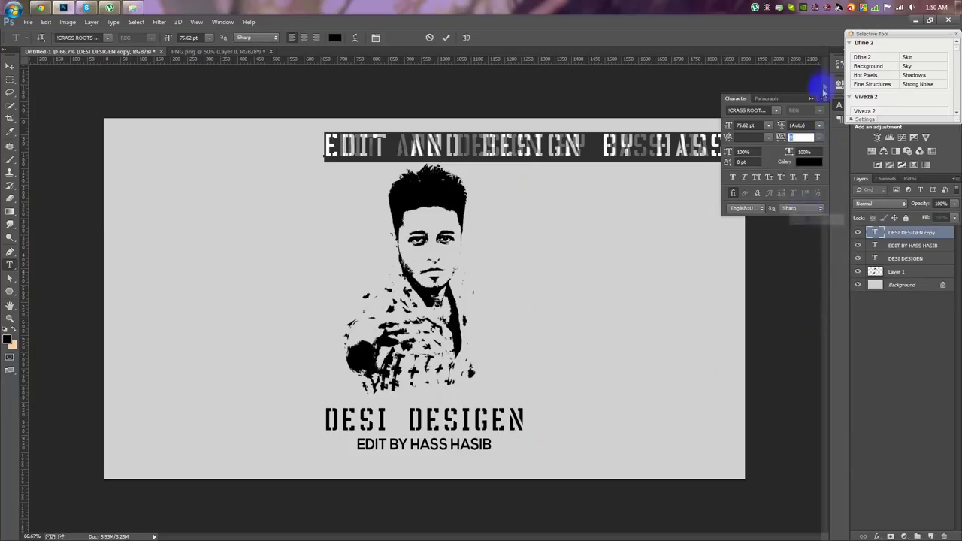
{"action": "left_click", "coordinate": [810, 99]}
{"action": "left_click", "coordinate": [108, 38]}
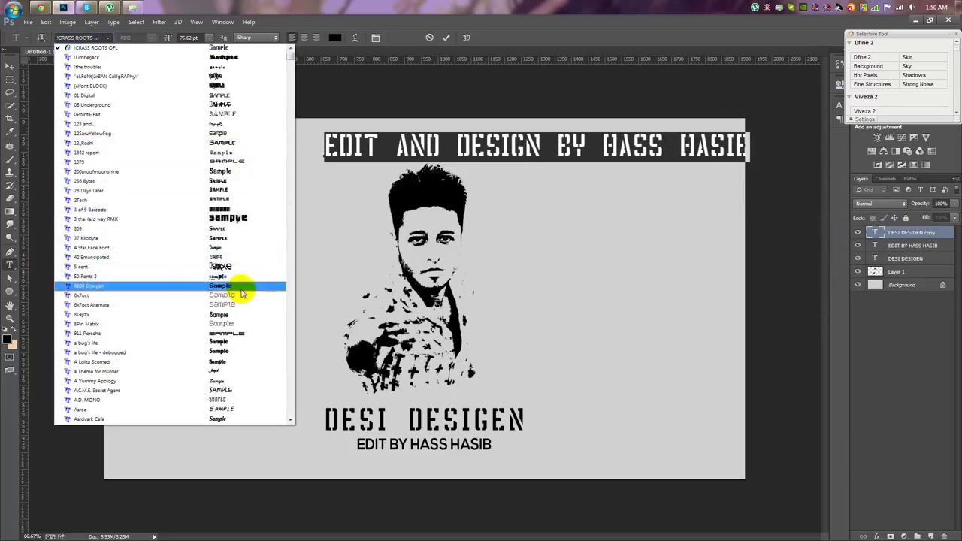
{"action": "scroll", "coordinate": [242, 294], "scroll_direction": "down", "scroll_amount": 10}
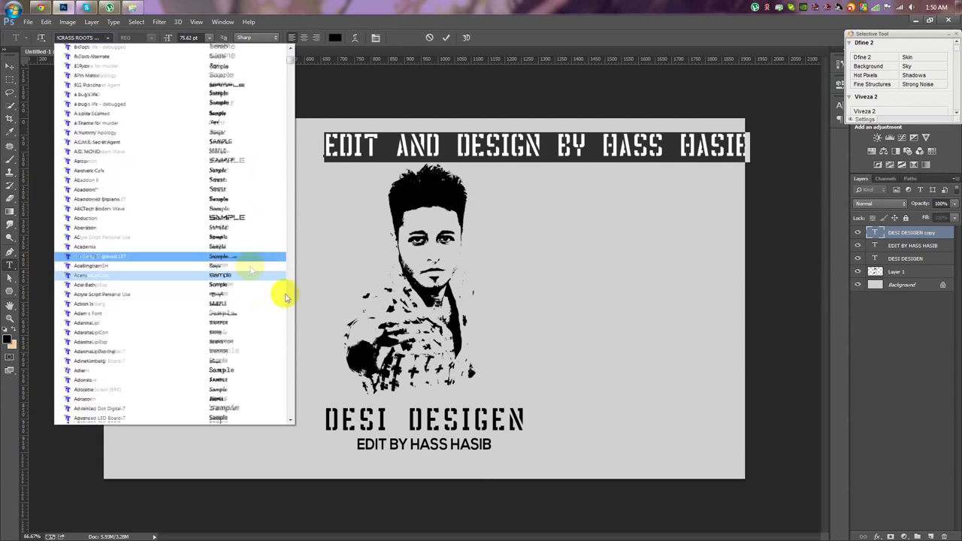
{"action": "left_click", "coordinate": [251, 219]}
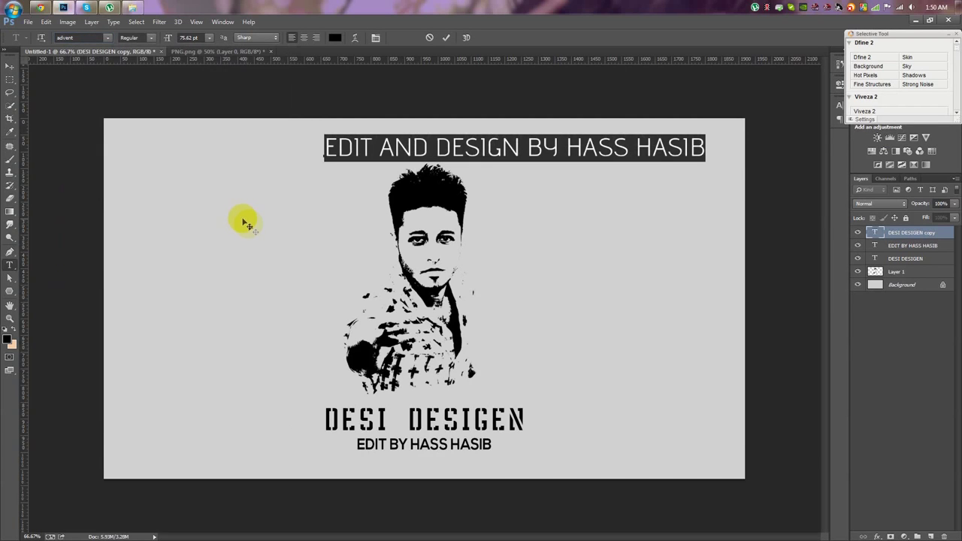
Try 18 pt and 30 pt on the credit line and widen its letter spacing
{"action": "left_click", "coordinate": [210, 39]}
{"action": "left_click", "coordinate": [201, 142]}
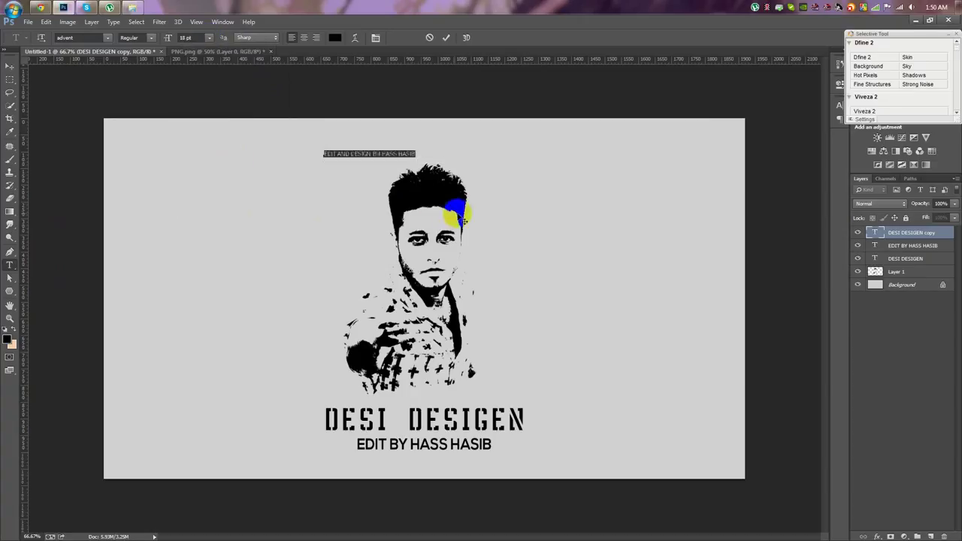
{"action": "left_click", "coordinate": [209, 39]}
{"action": "left_click", "coordinate": [214, 161]}
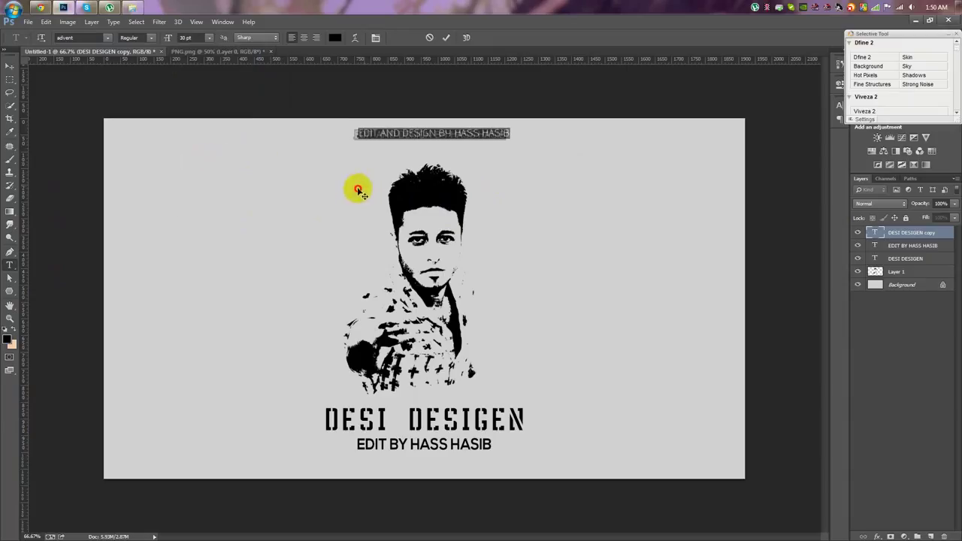
{"action": "left_click_drag", "start_coordinate": [360, 191], "coordinate": [351, 194]}
{"action": "left_click", "coordinate": [839, 106]}
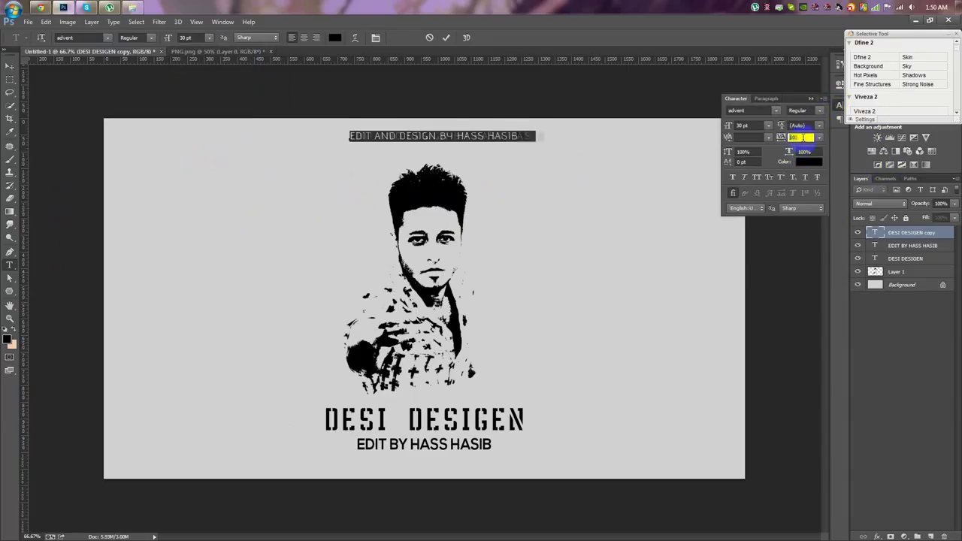
{"action": "key", "text": "Up"}
{"action": "key", "text": "Up"}
{"action": "key", "text": "Up"}
{"action": "key", "text": "Up"}
{"action": "key", "text": "Up"}
{"action": "key", "text": "Up"}
{"action": "key", "text": "Up"}
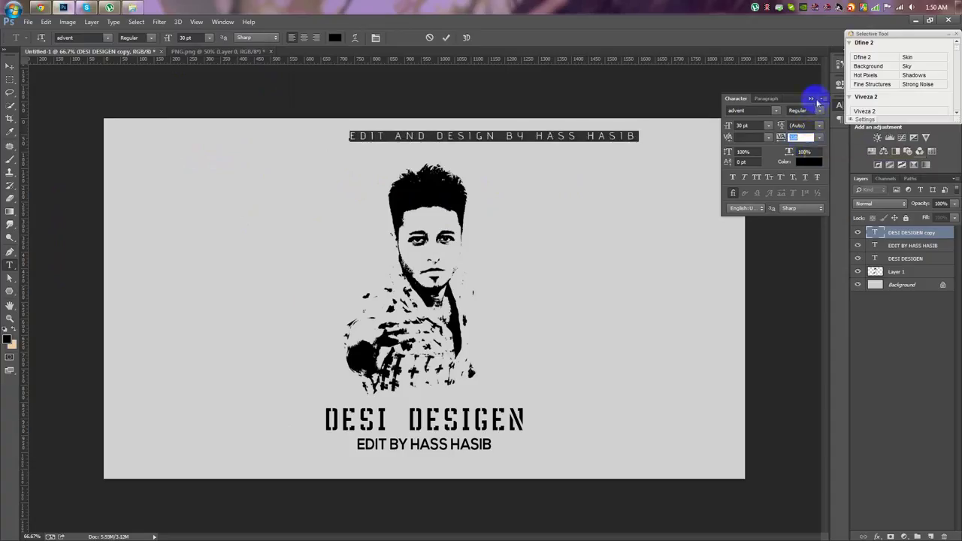
{"action": "left_click", "coordinate": [811, 99]}
Set the credit line to 24 pt, centre it horizontally and move it to the canvas top
{"action": "left_click", "coordinate": [208, 38]}
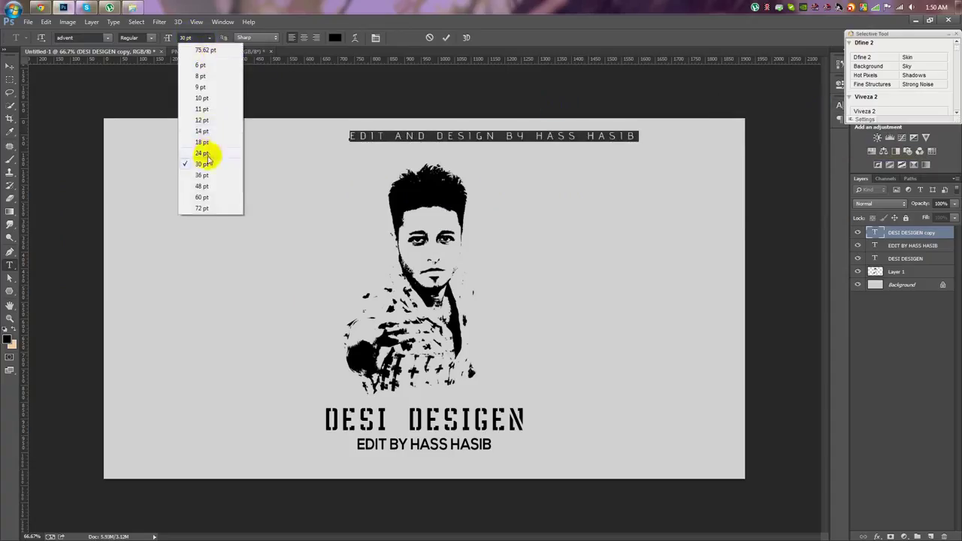
{"action": "left_click", "coordinate": [206, 154]}
{"action": "left_click_drag", "start_coordinate": [471, 199], "coordinate": [433, 197]}
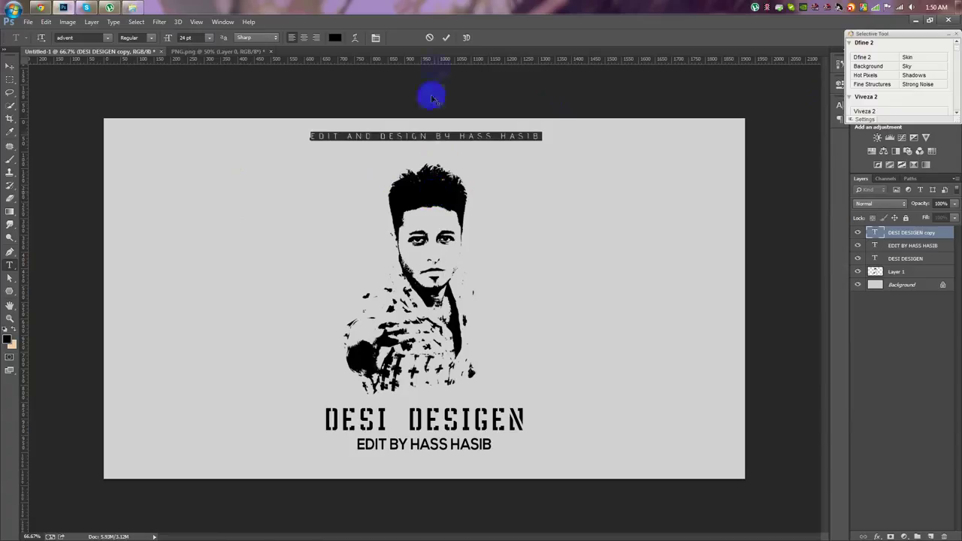
{"action": "left_click", "coordinate": [445, 39]}
{"action": "key", "text": "v"}
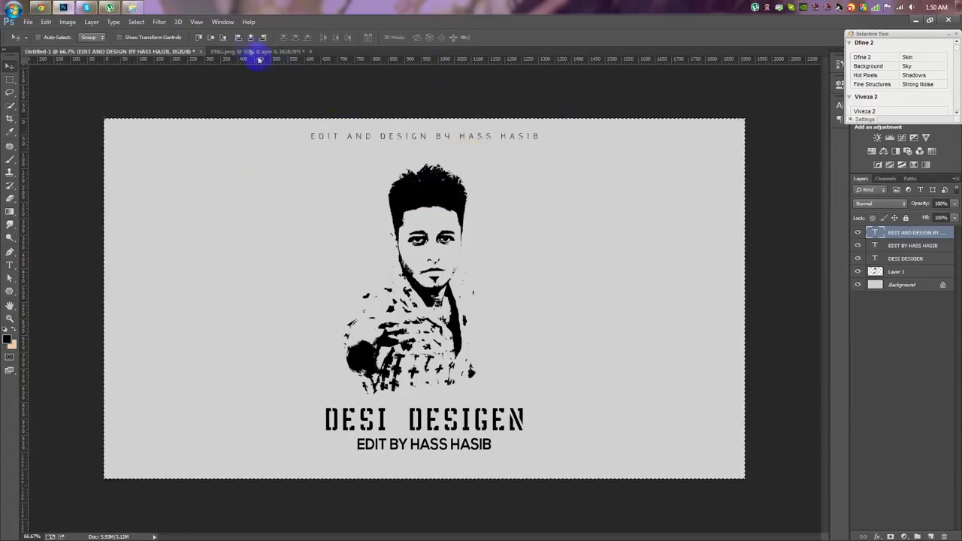
{"action": "key", "text": "ctrl+a"}
{"action": "left_click", "coordinate": [211, 37]}
{"action": "key", "text": "ctrl+d"}
{"action": "left_click_drag", "start_coordinate": [476, 291], "coordinate": [477, 137]}
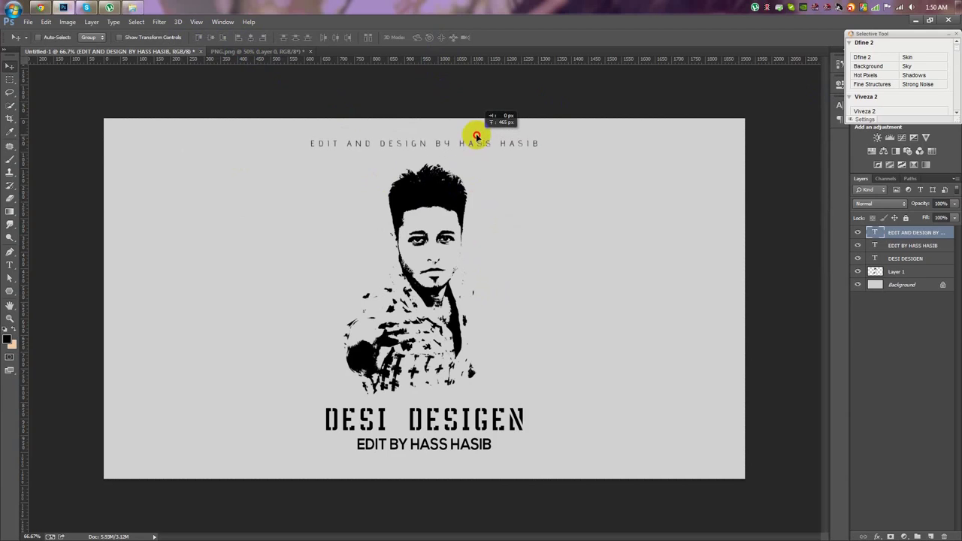
{"action": "double_click", "coordinate": [876, 234]}
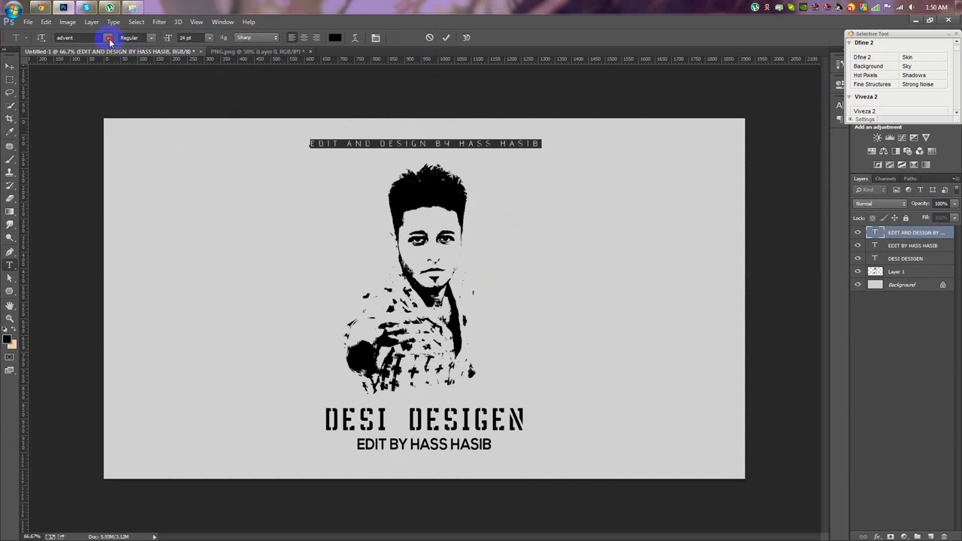
Try the Arial font on the credit line, then cancel the change
{"action": "left_click", "coordinate": [108, 38]}
{"action": "scroll", "coordinate": [241, 226], "scroll_direction": "down", "scroll_amount": 2}
{"action": "scroll", "coordinate": [268, 224], "scroll_direction": "down", "scroll_amount": 11}
{"action": "scroll", "coordinate": [278, 241], "scroll_direction": "down", "scroll_amount": 3}
{"action": "scroll", "coordinate": [278, 252], "scroll_direction": "down", "scroll_amount": 5}
{"action": "scroll", "coordinate": [263, 252], "scroll_direction": "down", "scroll_amount": 2}
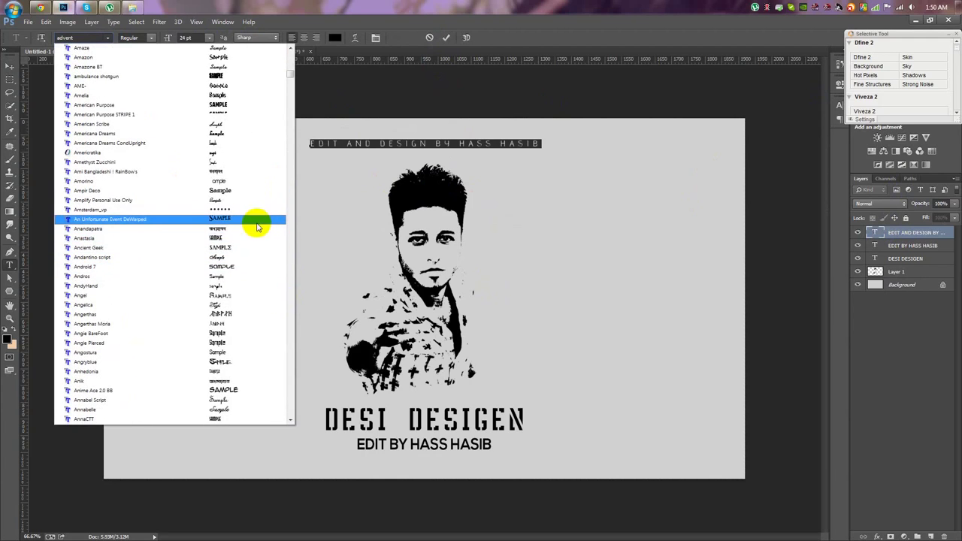
{"action": "scroll", "coordinate": [257, 258], "scroll_direction": "down", "scroll_amount": 4}
{"action": "scroll", "coordinate": [271, 278], "scroll_direction": "down", "scroll_amount": 6}
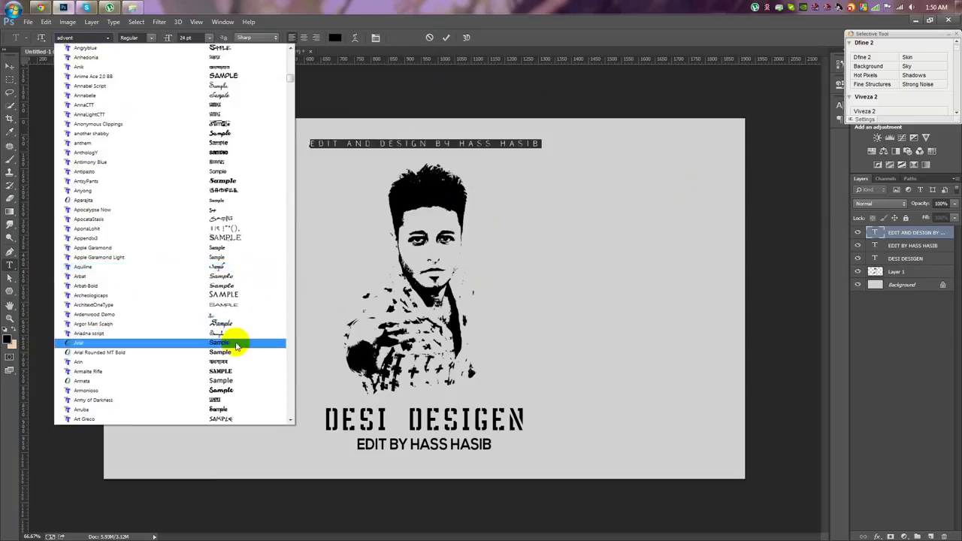
{"action": "left_click", "coordinate": [236, 346]}
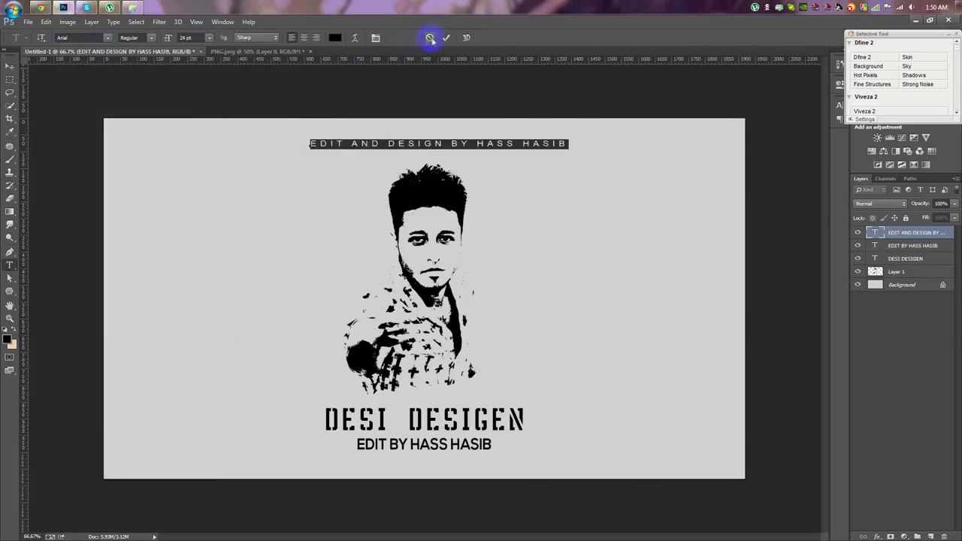
{"action": "left_click", "coordinate": [431, 38]}
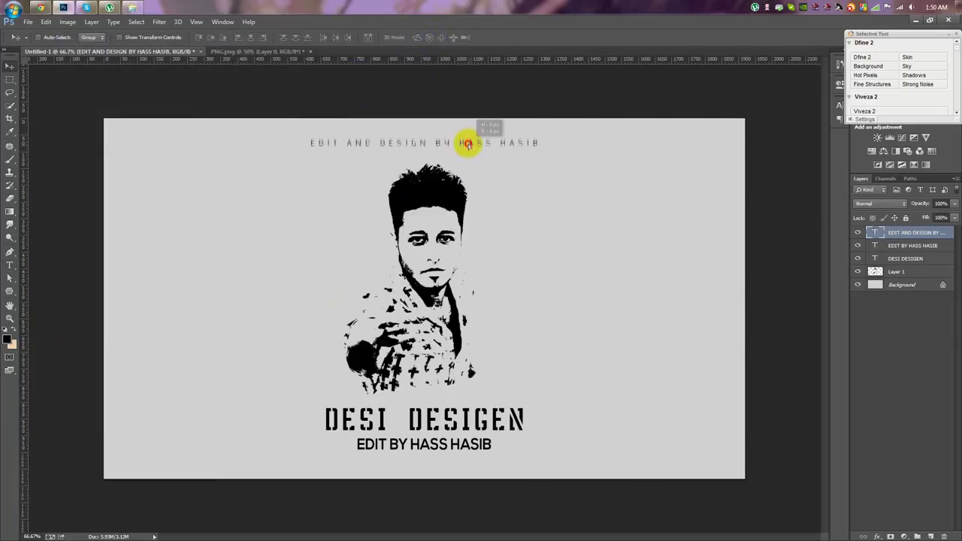
Give the credit line the advent Bold2 style and nudge it slightly lower
{"action": "double_click", "coordinate": [875, 233]}
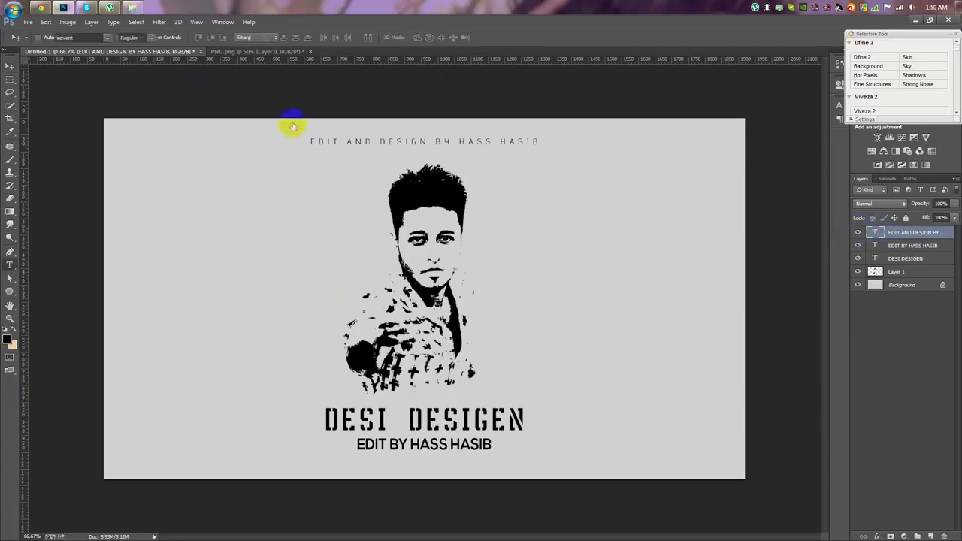
{"action": "left_click", "coordinate": [150, 38]}
{"action": "left_click", "coordinate": [158, 96]}
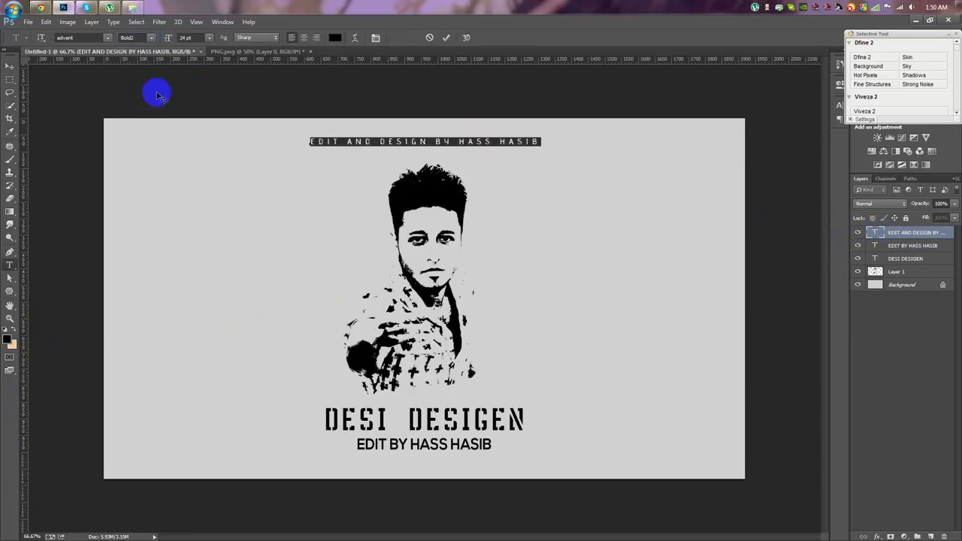
{"action": "left_click", "coordinate": [447, 38]}
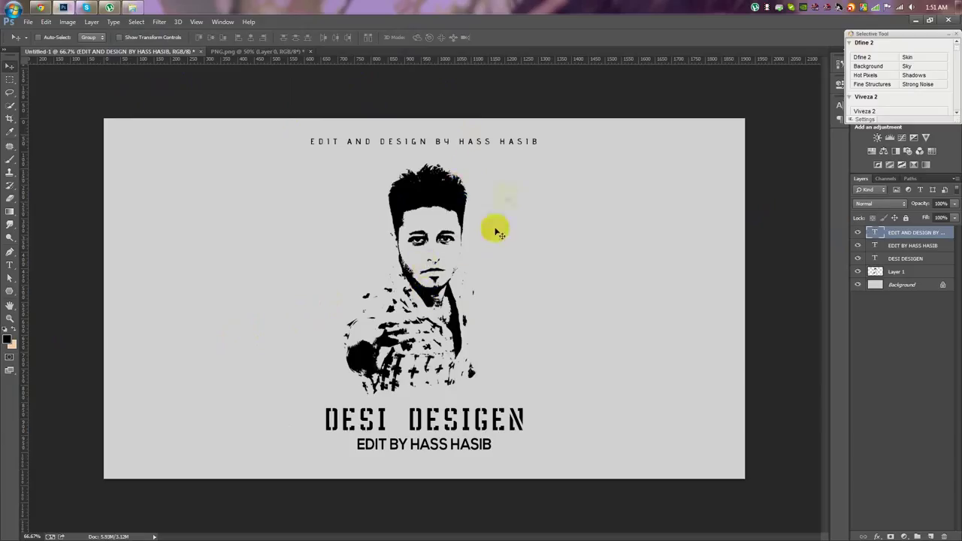
{"action": "left_click_drag", "start_coordinate": [516, 150], "coordinate": [515, 155]}
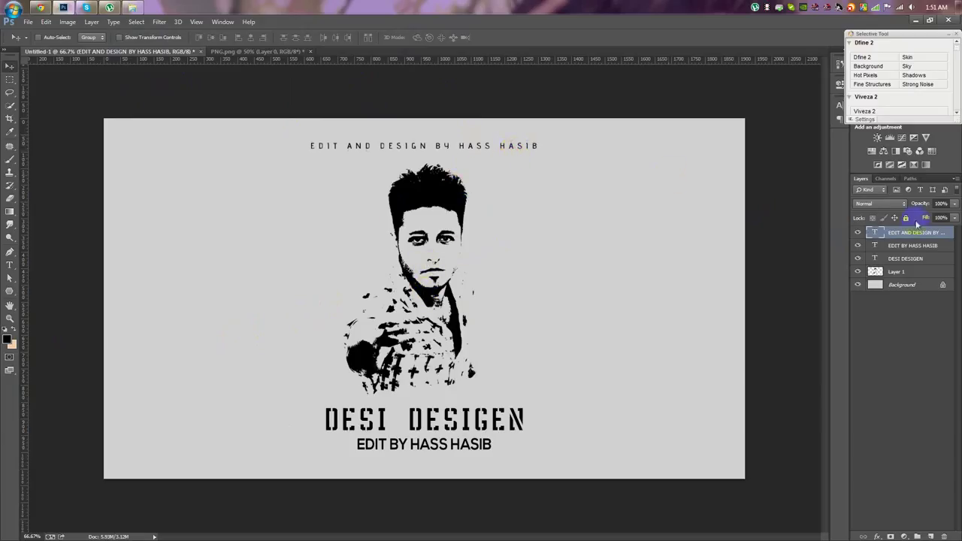
{"action": "left_click", "coordinate": [903, 283]}
On a new Layer 2, paint one large soft white brush dab at the canvas centre
{"action": "key", "text": "ctrl+shift+alt+n"}
{"action": "left_click", "coordinate": [11, 133]}
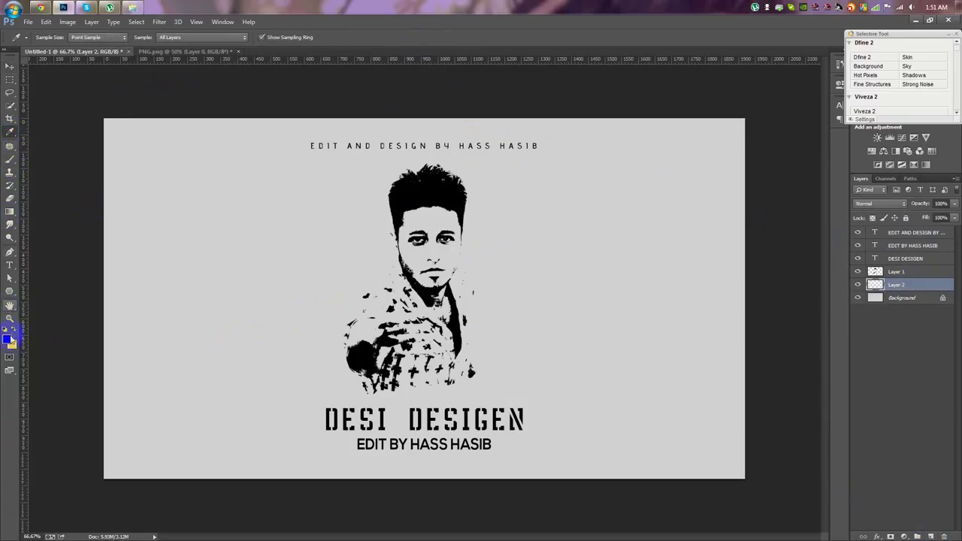
{"action": "left_click", "coordinate": [9, 340]}
{"action": "left_click", "coordinate": [354, 139]}
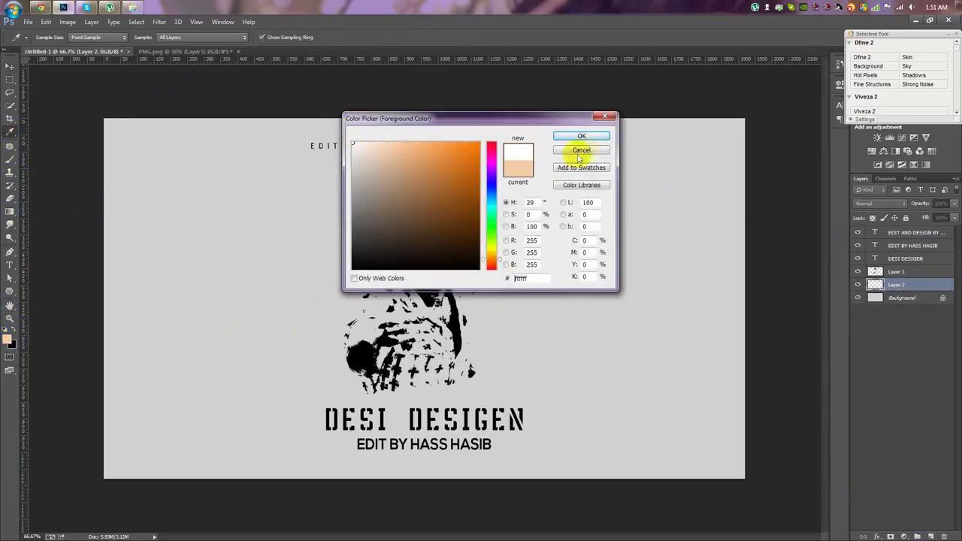
{"action": "key", "text": "Return"}
{"action": "left_click", "coordinate": [11, 160]}
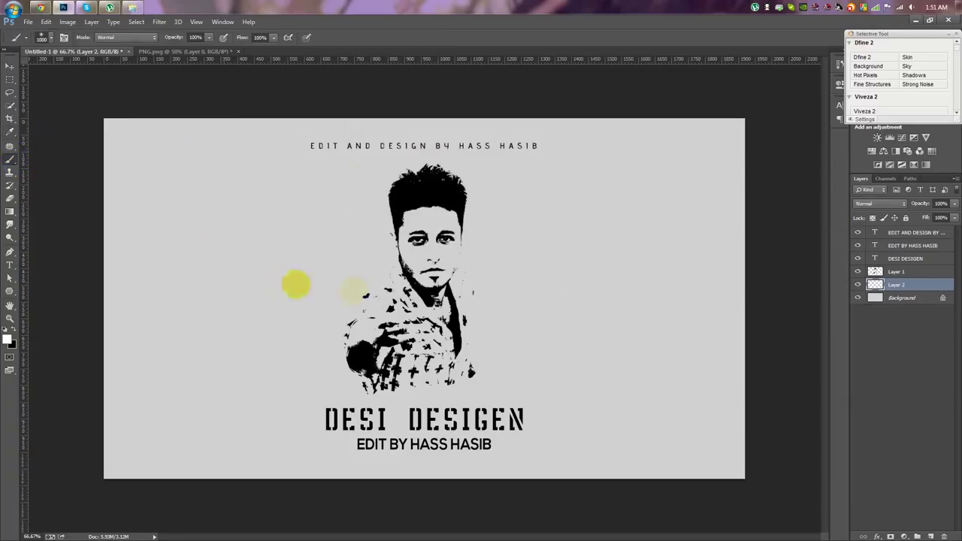
{"action": "left_click", "coordinate": [425, 291]}
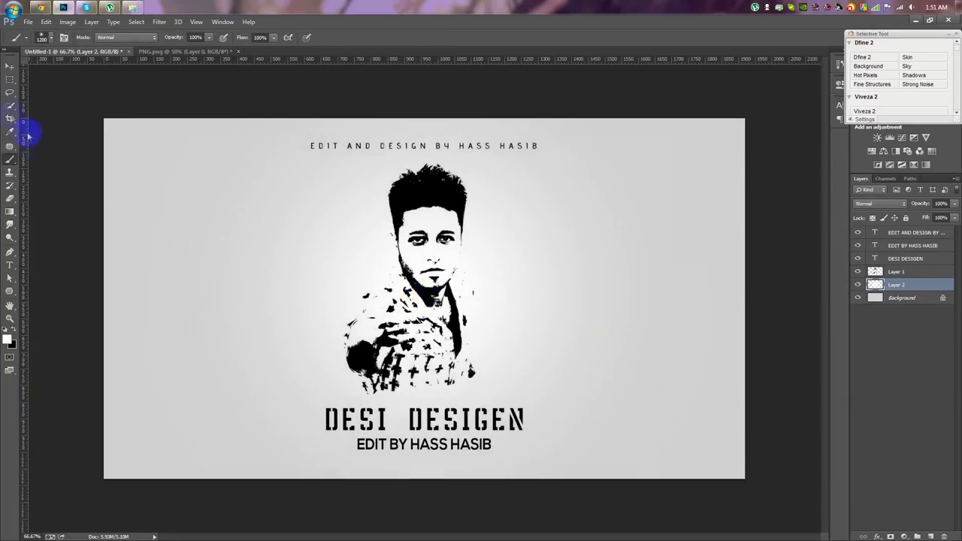
{"action": "left_click", "coordinate": [13, 69]}
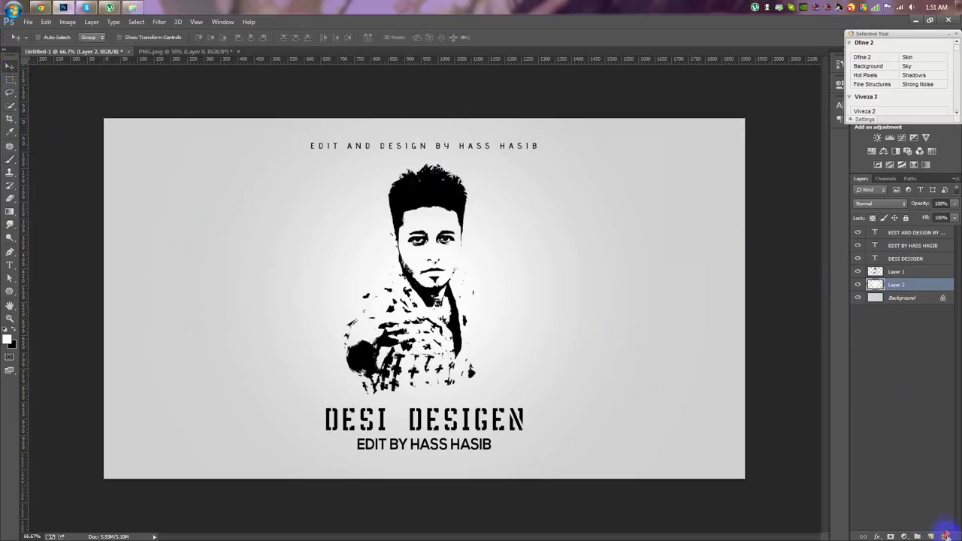
Delete the glow layer and Apply Image in Multiply mode onto a new top layer
{"action": "left_click", "coordinate": [946, 535]}
{"action": "left_click", "coordinate": [929, 536]}
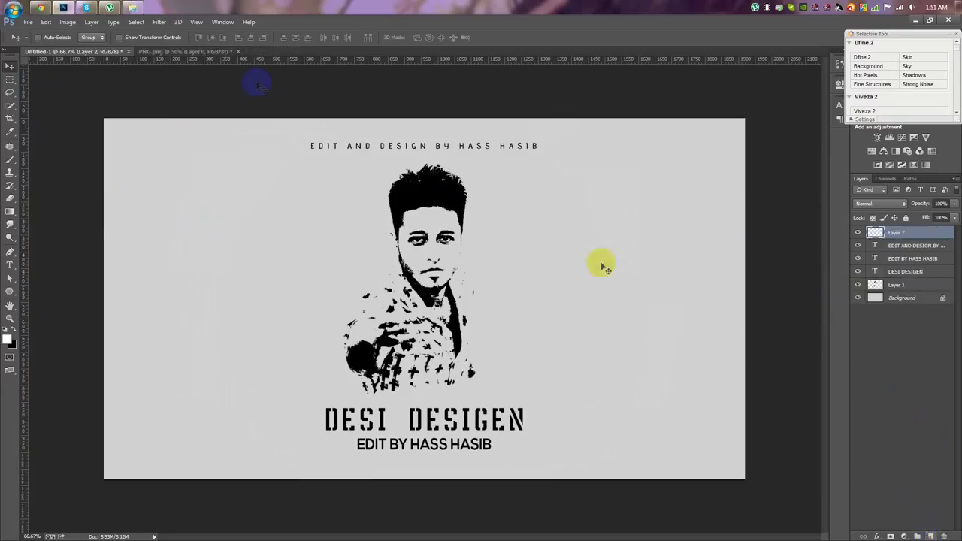
{"action": "left_click", "coordinate": [66, 22]}
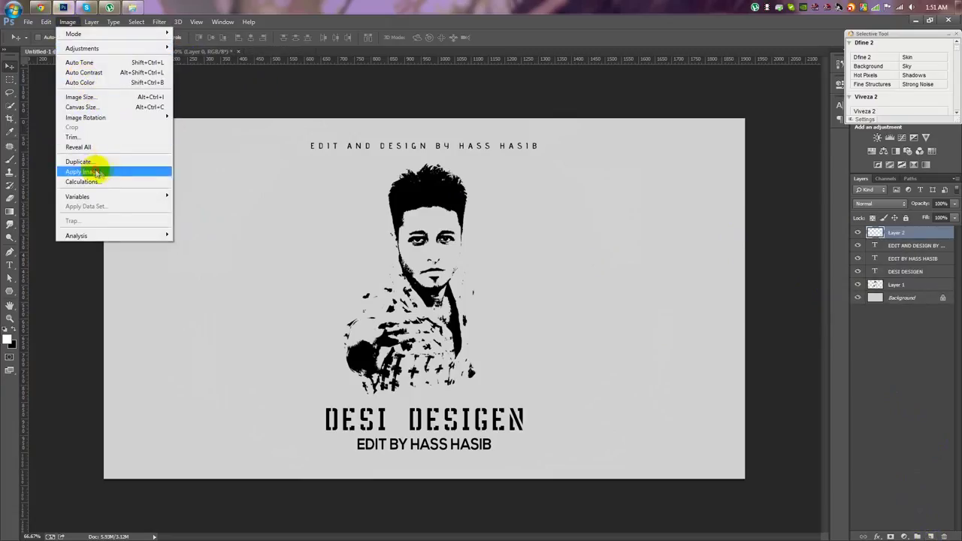
{"action": "left_click", "coordinate": [94, 167]}
{"action": "left_click", "coordinate": [566, 154]}
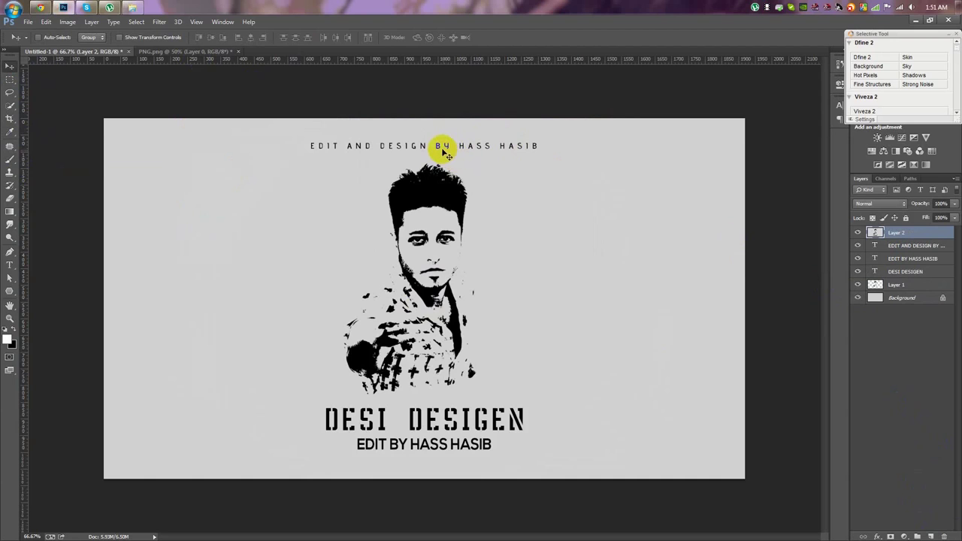
Try inverting the merged layer's colours, then undo the inversion
{"action": "left_click", "coordinate": [66, 28]}
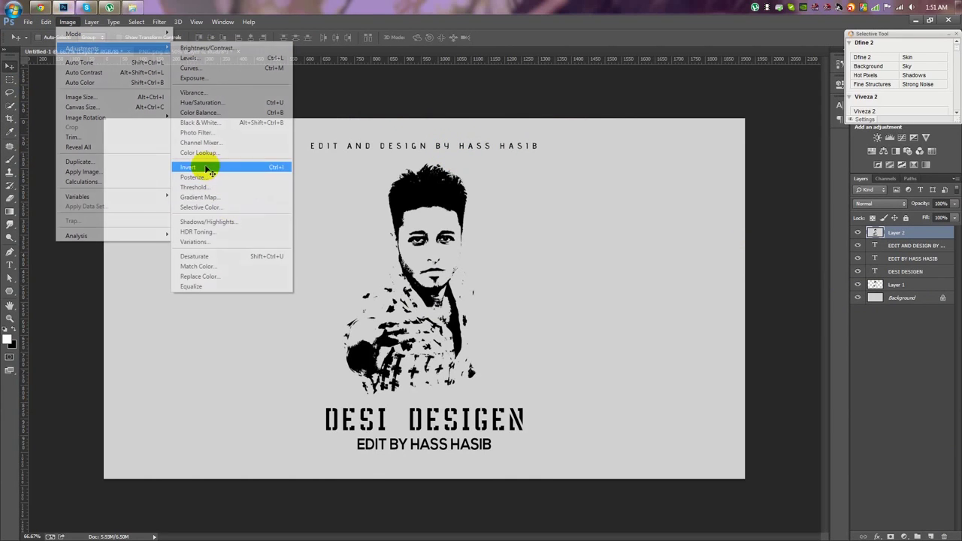
{"action": "left_click", "coordinate": [208, 169]}
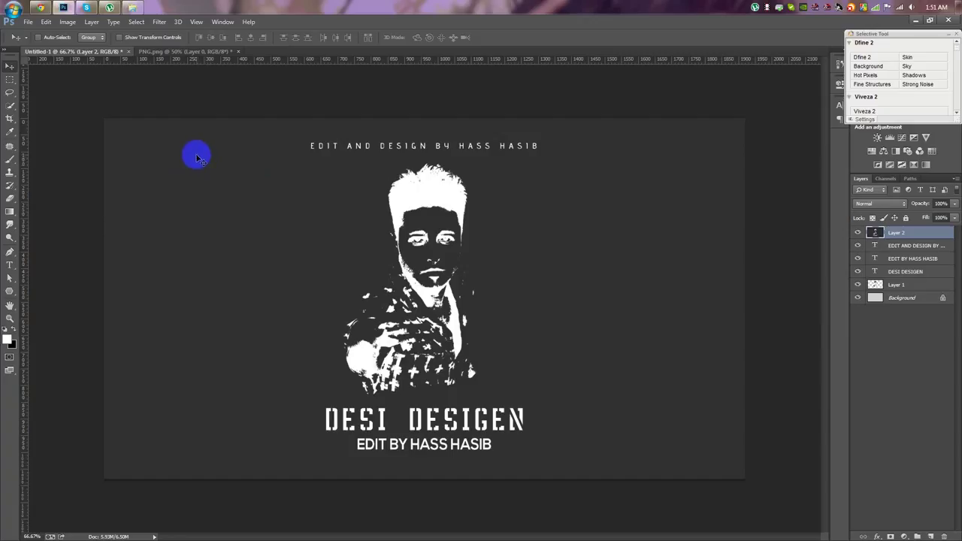
{"action": "key", "text": "ctrl+z"}
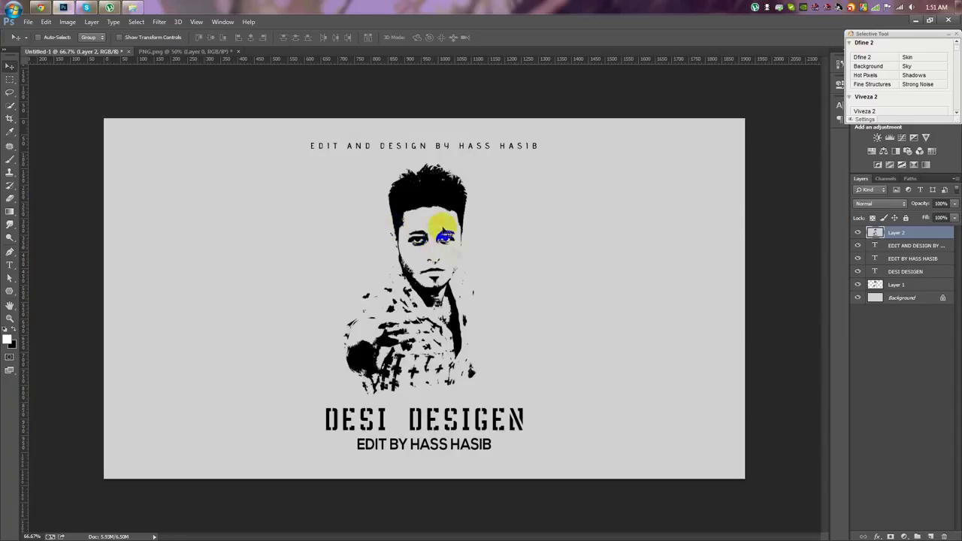
{"action": "left_click", "coordinate": [159, 22]}
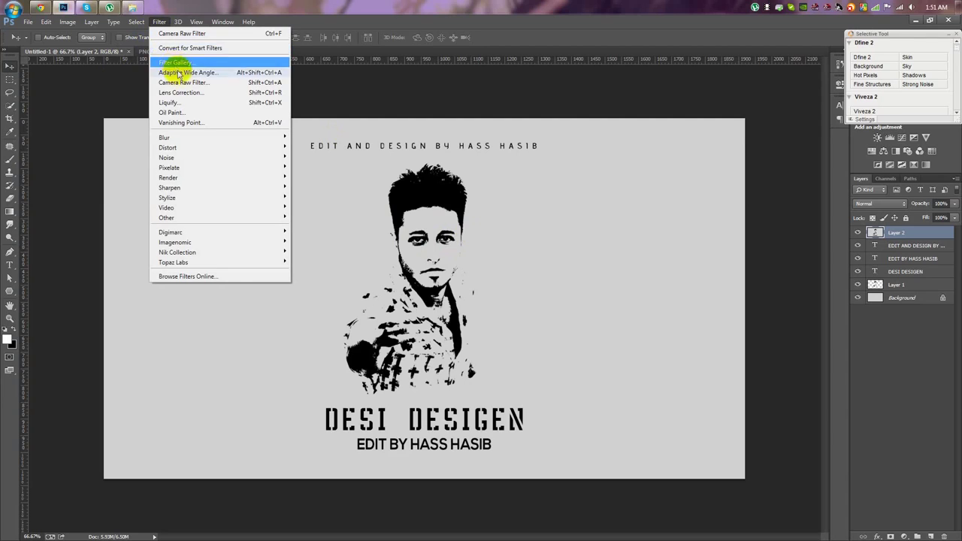
{"action": "left_click", "coordinate": [186, 82]}
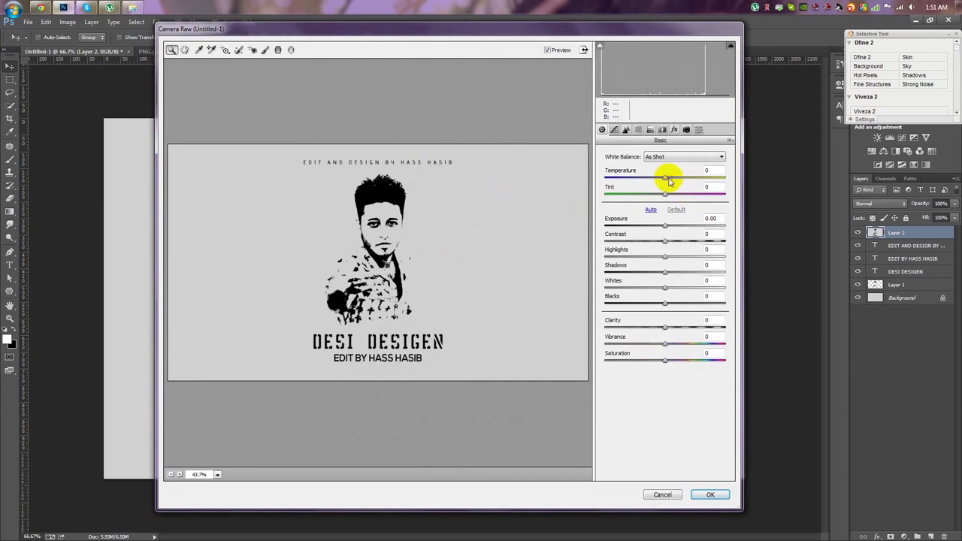
{"action": "mouse_move", "coordinate": [665, 178]}
{"action": "left_mouse_down"}
{"action": "mouse_move", "coordinate": [691, 178]}
{"action": "mouse_move", "coordinate": [617, 198]}
{"action": "mouse_move", "coordinate": [680, 203]}
{"action": "left_mouse_up"}
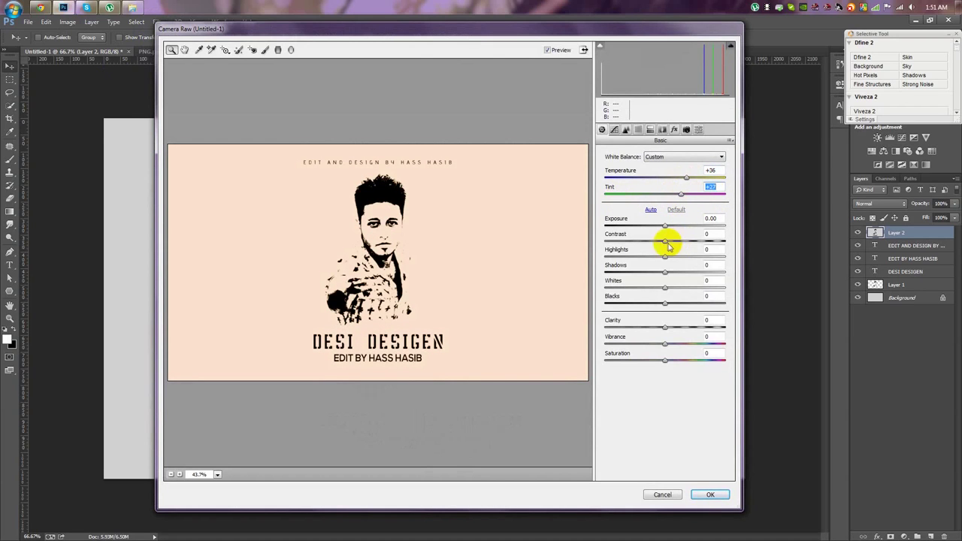
{"action": "left_click_drag", "start_coordinate": [664, 288], "coordinate": [575, 285]}
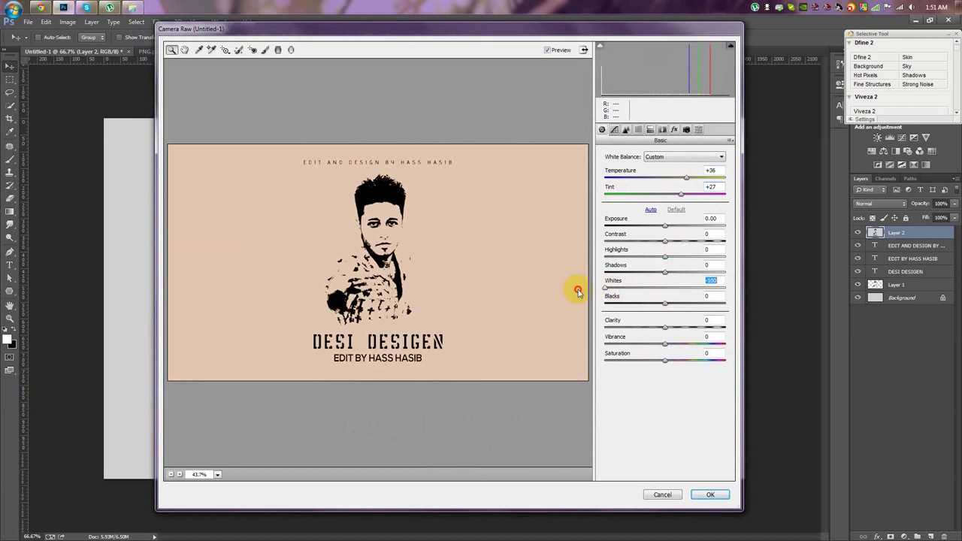
{"action": "mouse_move", "coordinate": [666, 303]}
{"action": "left_mouse_down"}
{"action": "mouse_move", "coordinate": [720, 302]}
{"action": "mouse_move", "coordinate": [574, 303]}
{"action": "left_mouse_up"}
{"action": "mouse_move", "coordinate": [637, 304]}
{"action": "left_mouse_down"}
{"action": "mouse_move", "coordinate": [730, 300]}
{"action": "mouse_move", "coordinate": [575, 294]}
{"action": "left_mouse_up"}
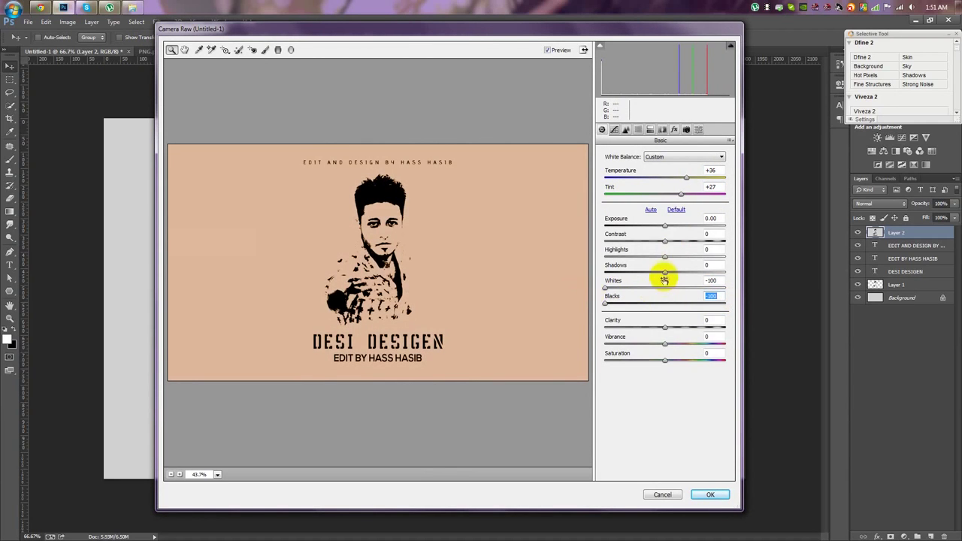
{"action": "left_click_drag", "start_coordinate": [683, 274], "coordinate": [689, 272]}
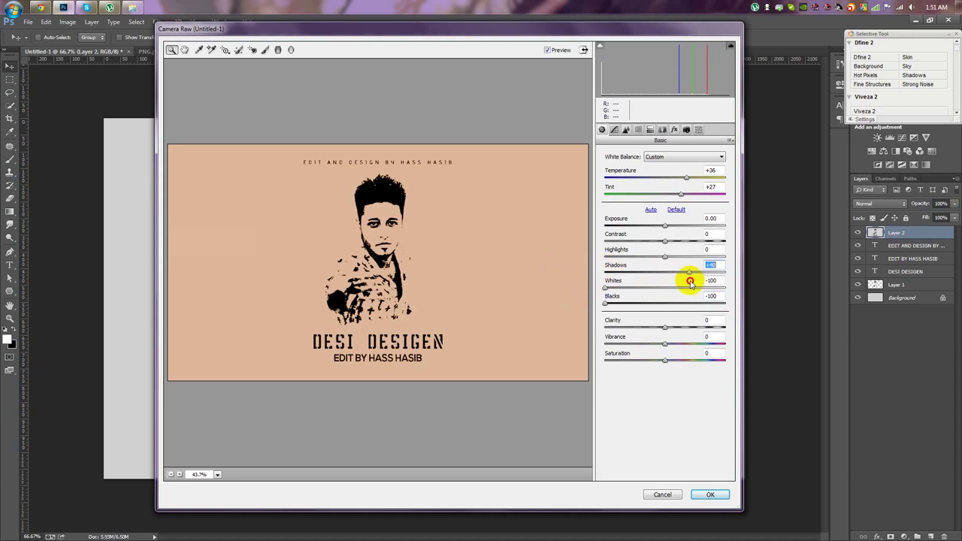
{"action": "double_click", "coordinate": [683, 275]}
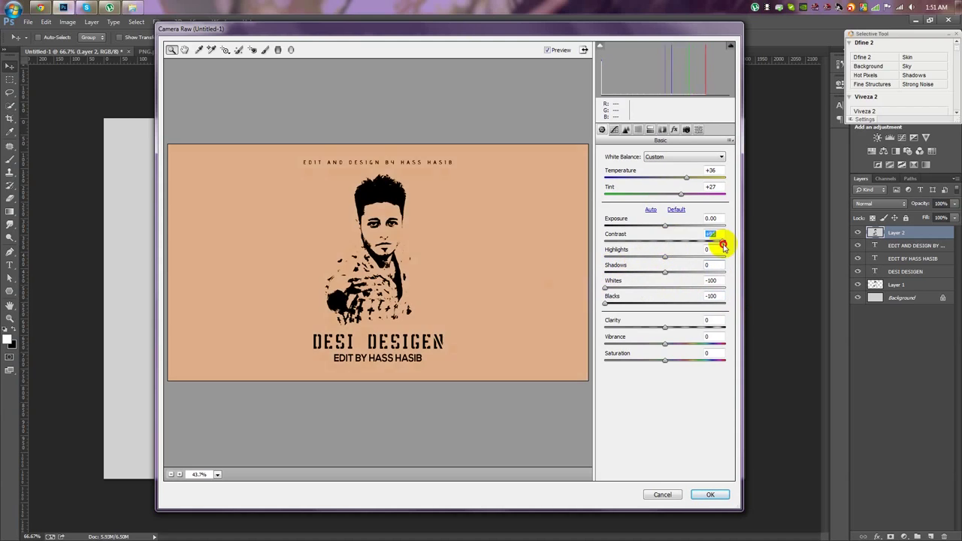
{"action": "left_click_drag", "start_coordinate": [721, 243], "coordinate": [568, 248]}
{"action": "mouse_move", "coordinate": [665, 225]}
{"action": "left_mouse_down"}
{"action": "mouse_move", "coordinate": [693, 226]}
{"action": "mouse_move", "coordinate": [644, 230]}
{"action": "mouse_move", "coordinate": [662, 228]}
{"action": "left_mouse_up"}
{"action": "mouse_move", "coordinate": [665, 344]}
{"action": "left_mouse_down"}
{"action": "mouse_move", "coordinate": [717, 345]}
{"action": "mouse_move", "coordinate": [623, 342]}
{"action": "mouse_move", "coordinate": [659, 344]}
{"action": "left_mouse_up"}
{"action": "left_click", "coordinate": [678, 492]}
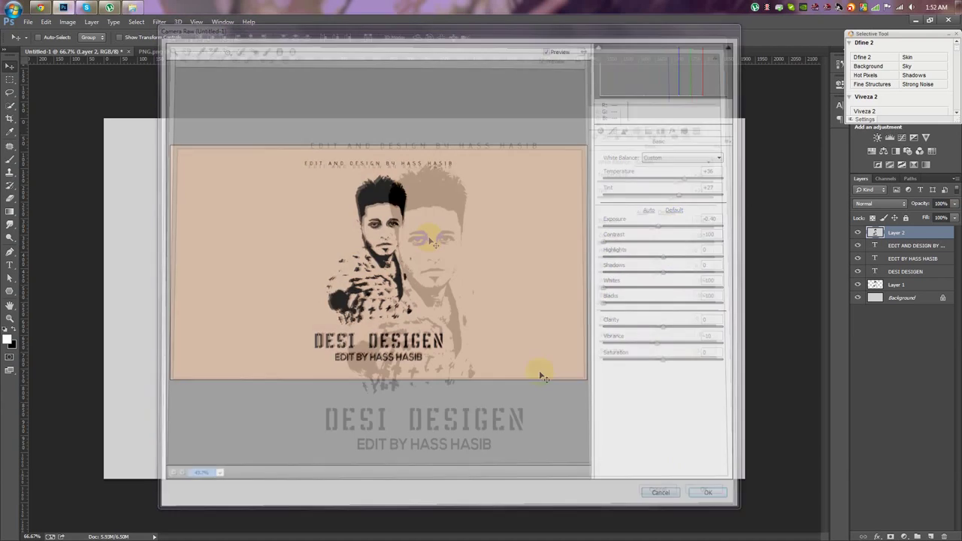
{"action": "left_click", "coordinate": [161, 22]}
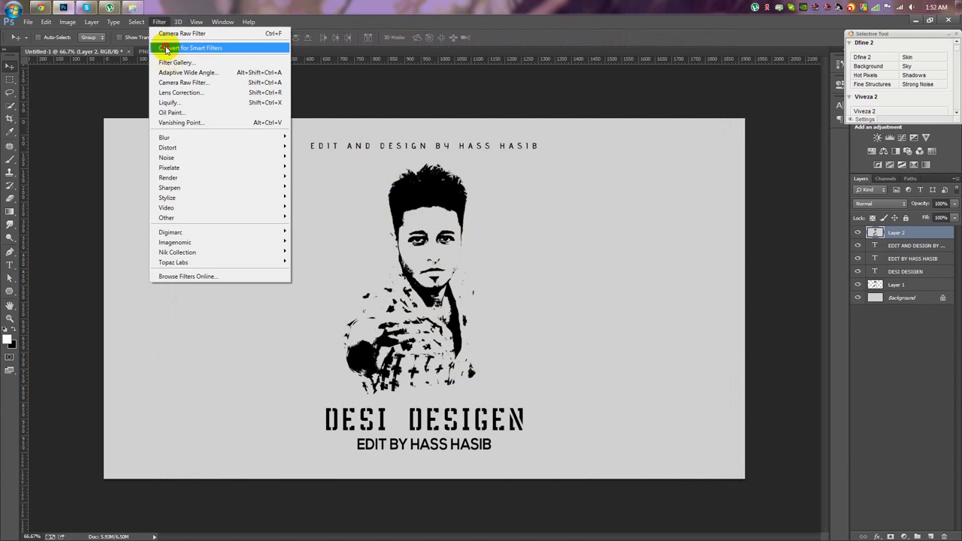
In Camera Raw, add a negative post-crop vignette and warm the Temperature to +18
{"action": "left_click", "coordinate": [165, 81]}
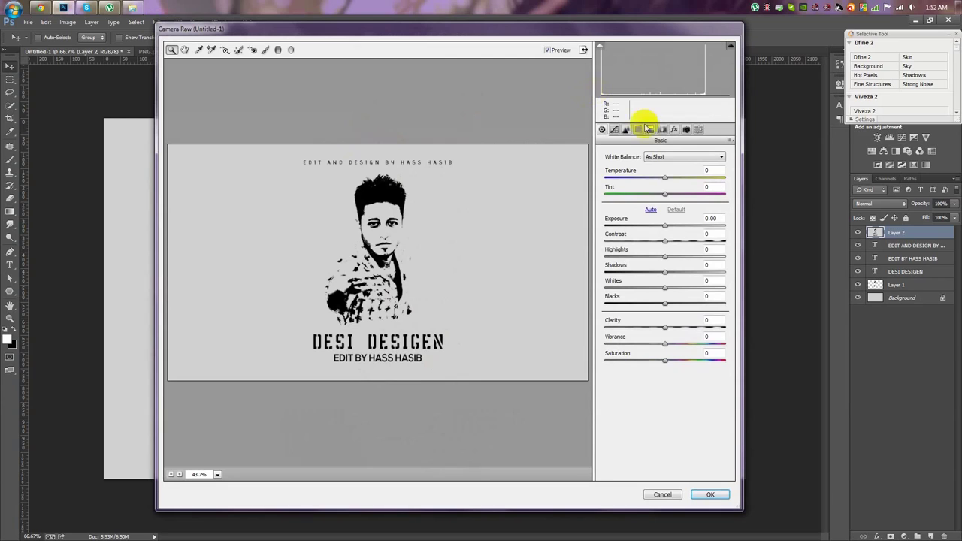
{"action": "left_click", "coordinate": [674, 132]}
{"action": "left_click_drag", "start_coordinate": [664, 261], "coordinate": [654, 261]}
{"action": "left_click", "coordinate": [614, 130]}
{"action": "left_click", "coordinate": [602, 130]}
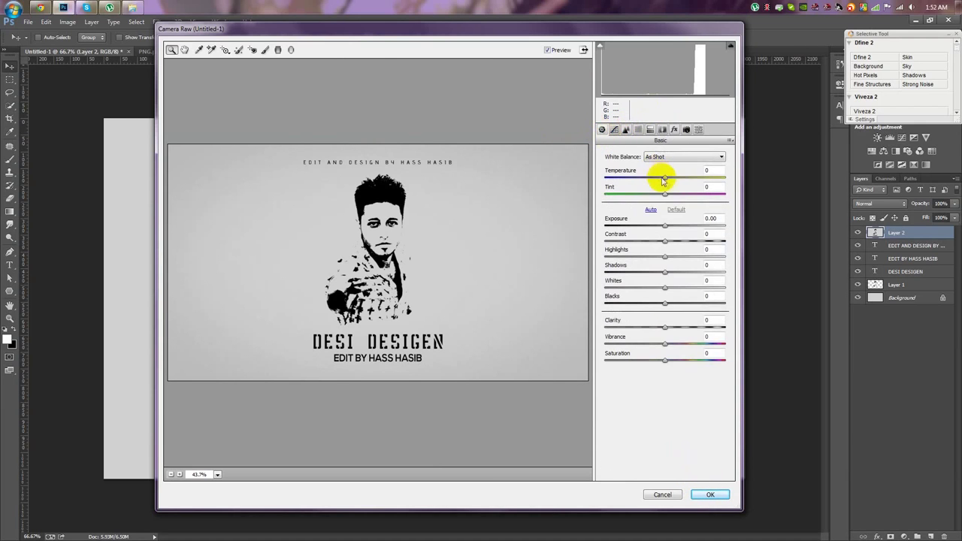
{"action": "mouse_move", "coordinate": [656, 180]}
{"action": "left_mouse_down"}
{"action": "mouse_move", "coordinate": [612, 178]}
{"action": "mouse_move", "coordinate": [676, 179]}
{"action": "mouse_move", "coordinate": [676, 194]}
{"action": "mouse_move", "coordinate": [634, 193]}
{"action": "mouse_move", "coordinate": [670, 197]}
{"action": "left_mouse_up"}
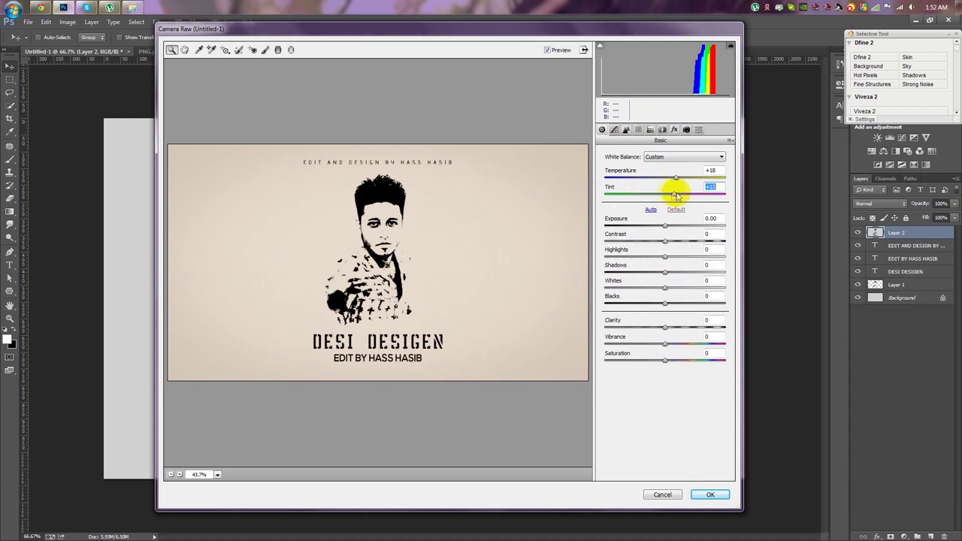
{"action": "left_click", "coordinate": [710, 494]}
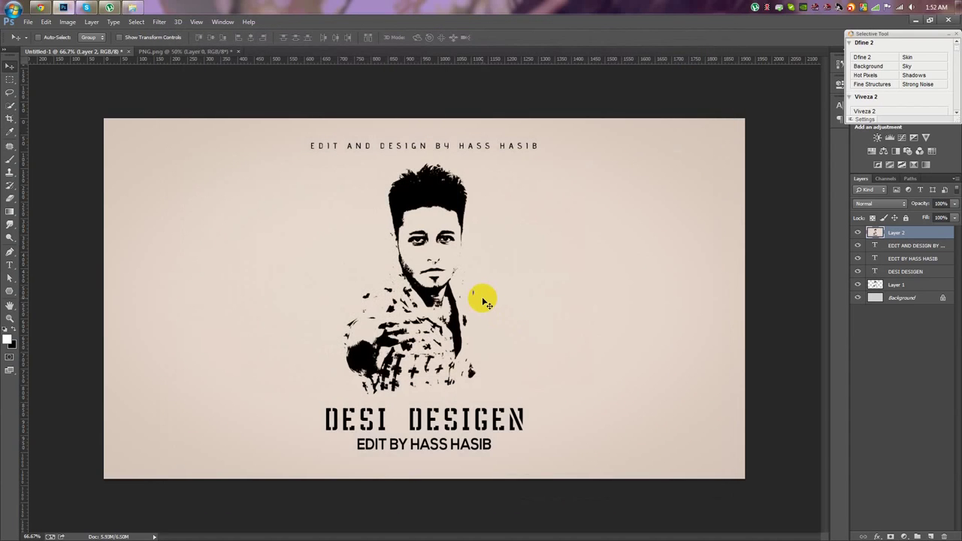